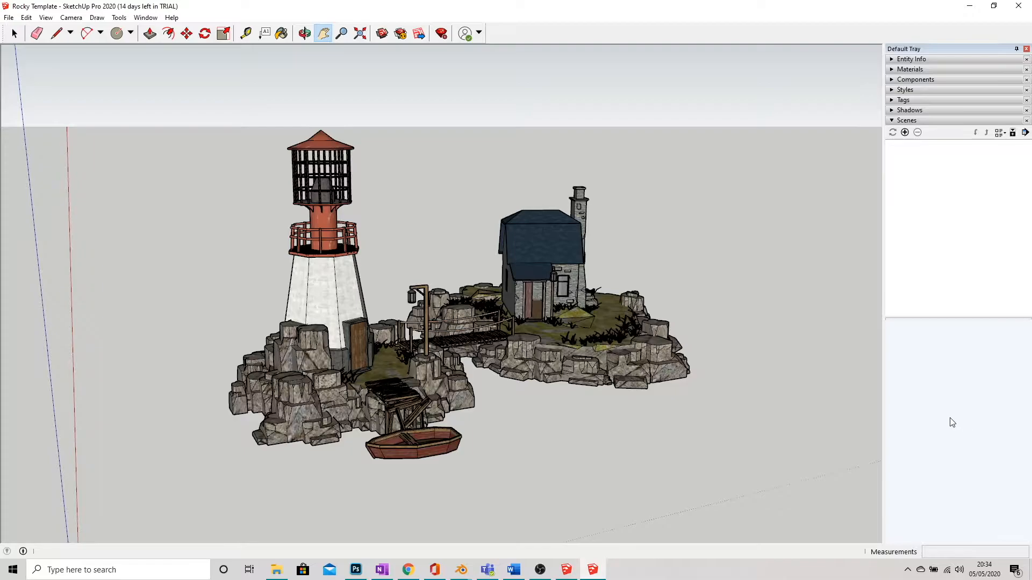
Turn on shadows for the lighthouse and cottage model.
{"action": "middle_click_drag", "start_coordinate": [535, 404], "coordinate": [508, 387]}
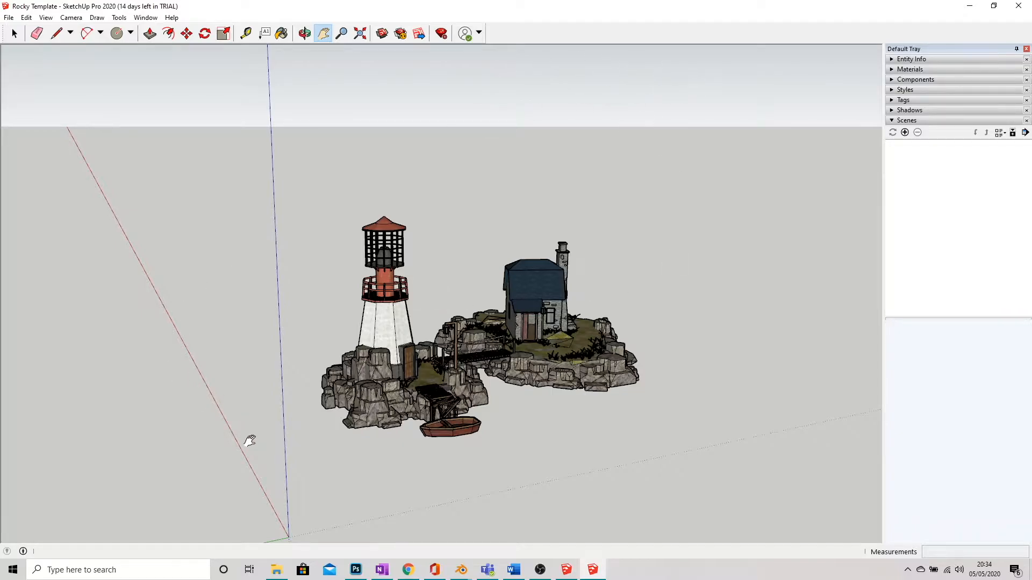
{"action": "middle_click_drag", "start_coordinate": [632, 480], "coordinate": [350, 454]}
{"action": "scroll", "coordinate": [517, 247], "scroll_direction": "up", "scroll_amount": 2}
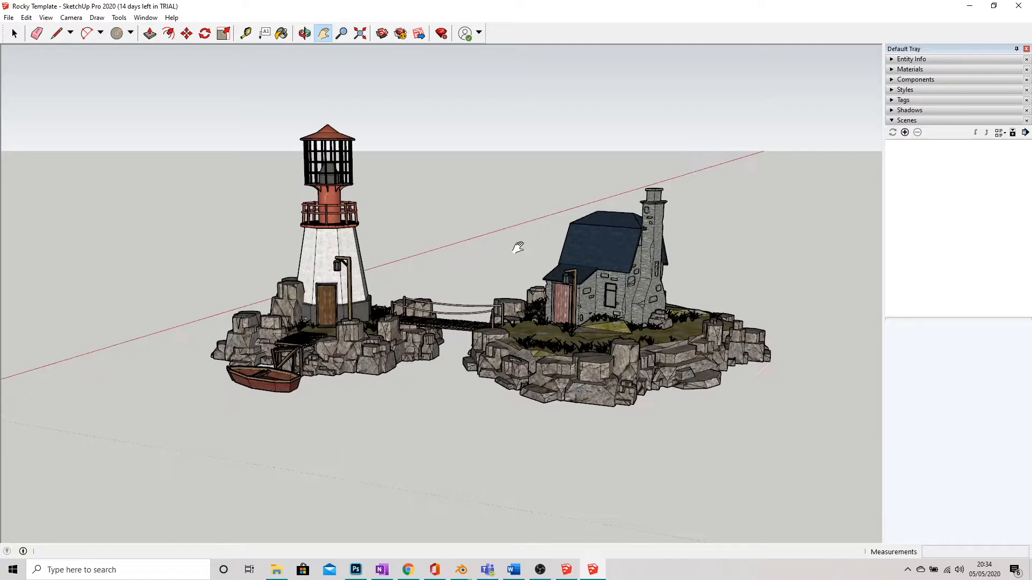
{"action": "scroll", "coordinate": [517, 248], "scroll_direction": "up", "scroll_amount": 2}
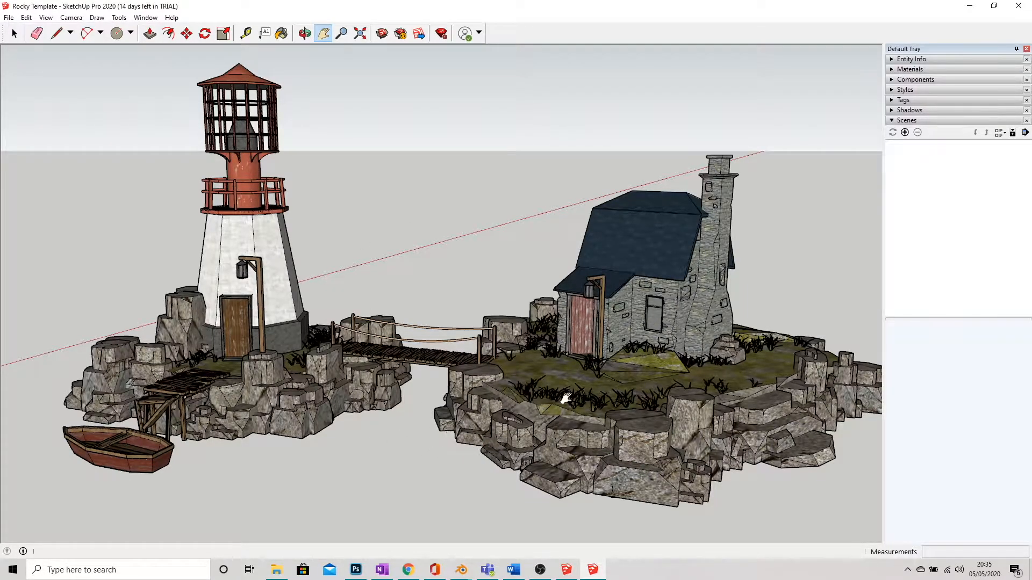
{"action": "left_click", "coordinate": [46, 19]}
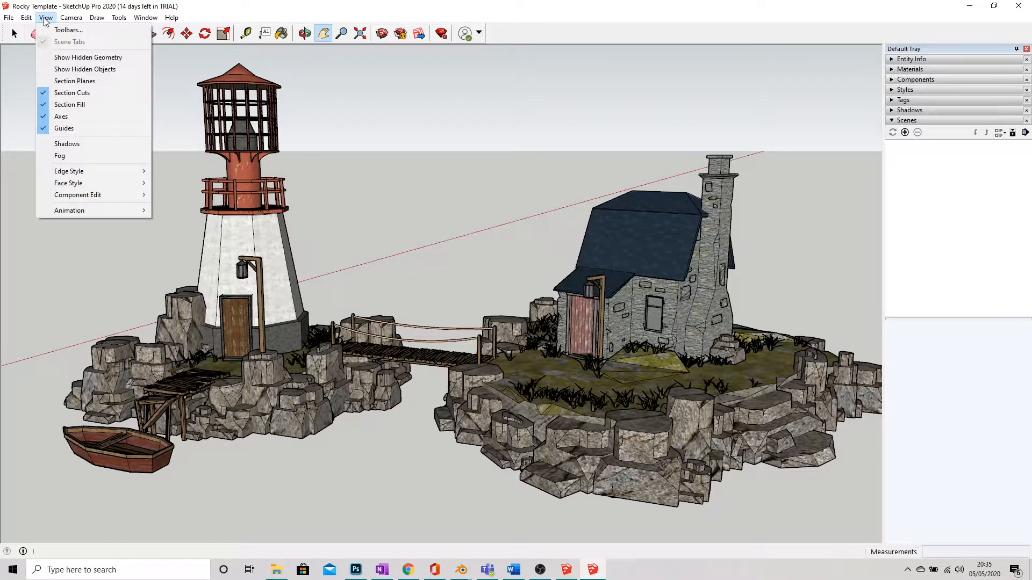
{"action": "left_click", "coordinate": [69, 143]}
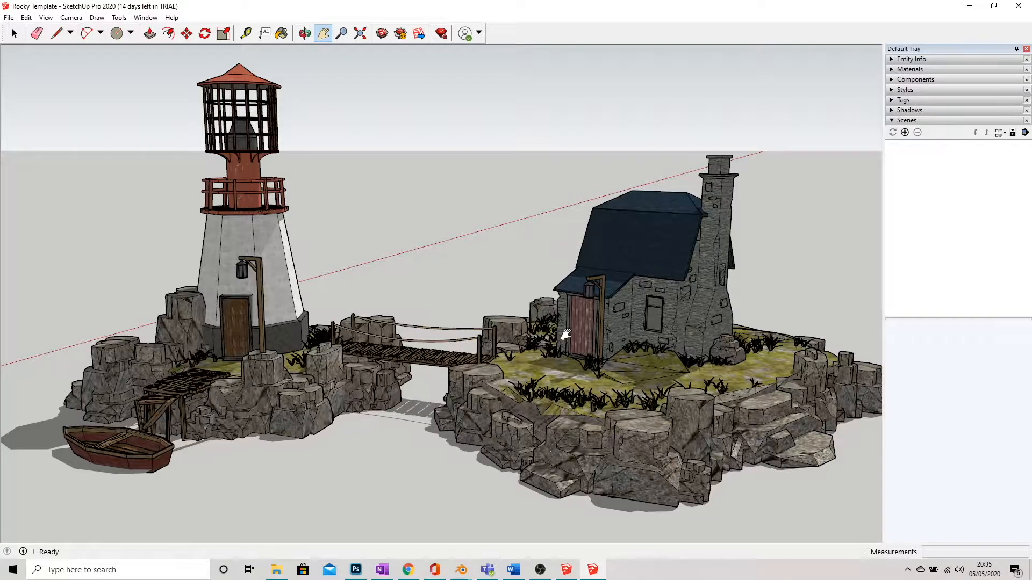
{"action": "mouse_move", "coordinate": [606, 403]}
{"action": "middle_mouse_down"}
{"action": "mouse_move", "coordinate": [403, 447]}
{"action": "mouse_move", "coordinate": [608, 414]}
{"action": "middle_mouse_up"}
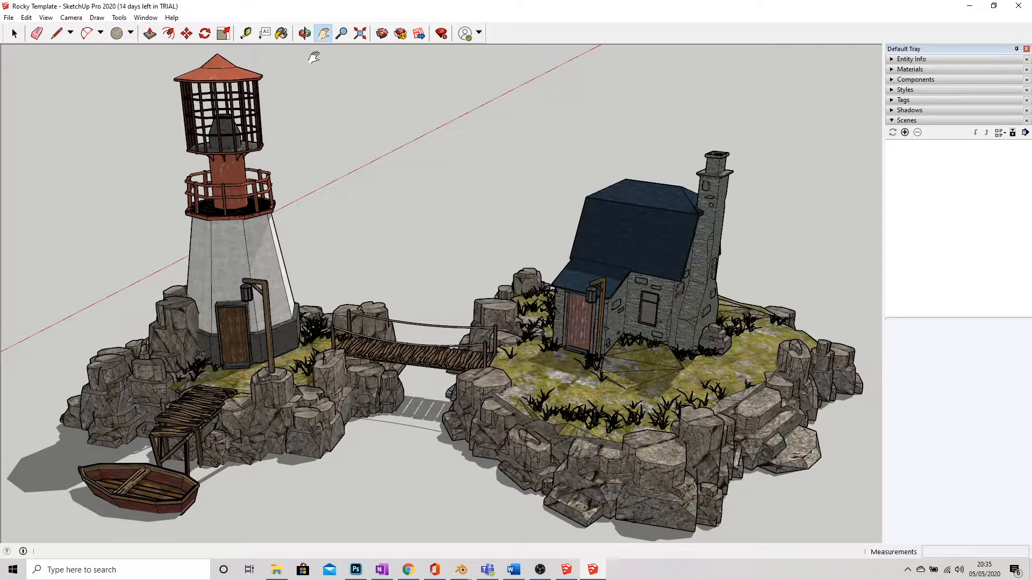
{"action": "left_click", "coordinate": [144, 18]}
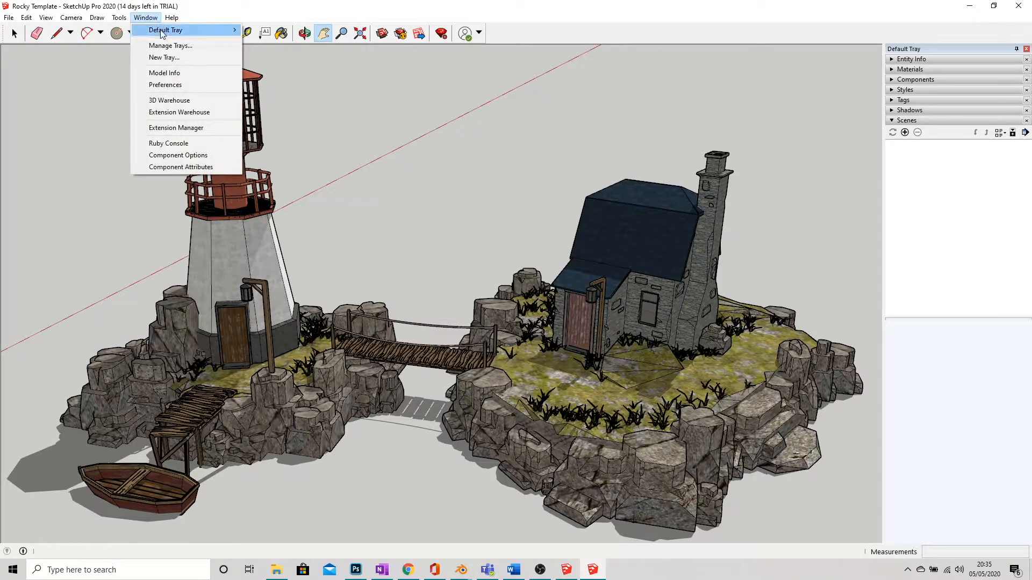
{"action": "mouse_move", "coordinate": [164, 34]}
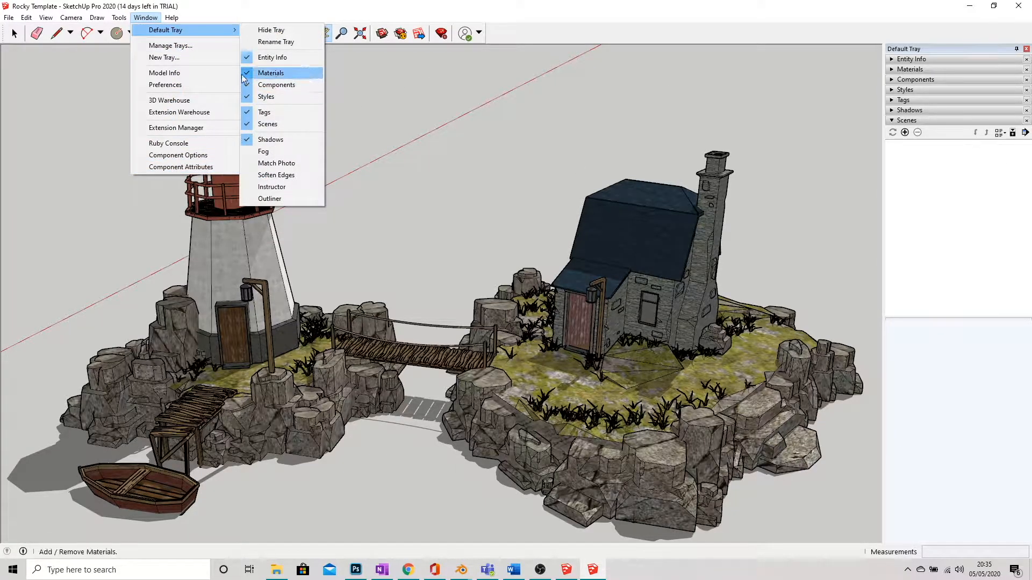
{"action": "left_click", "coordinate": [370, 8]}
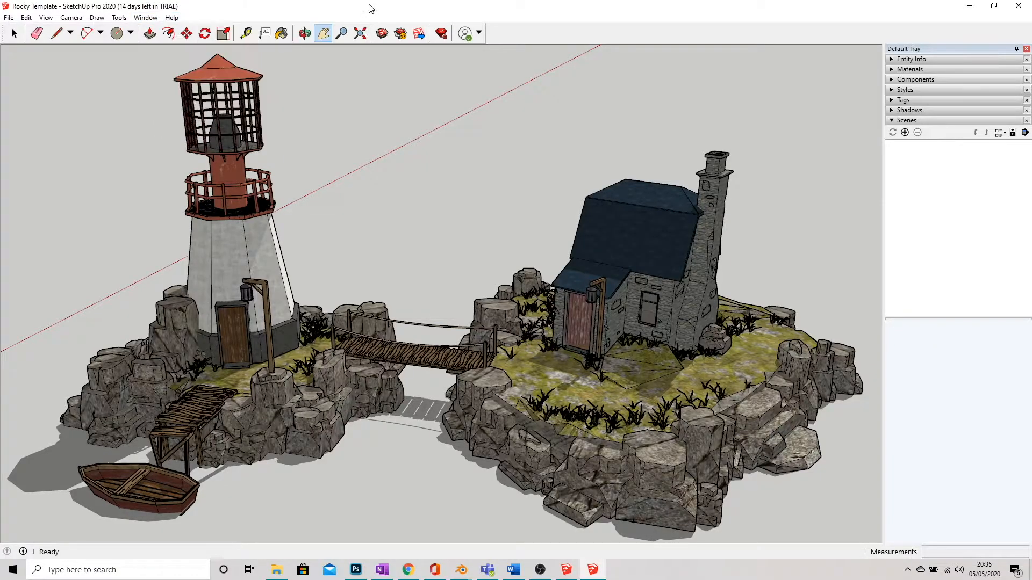
Open the shadow settings and set the shadow date to 07/21.
{"action": "left_click", "coordinate": [891, 110]}
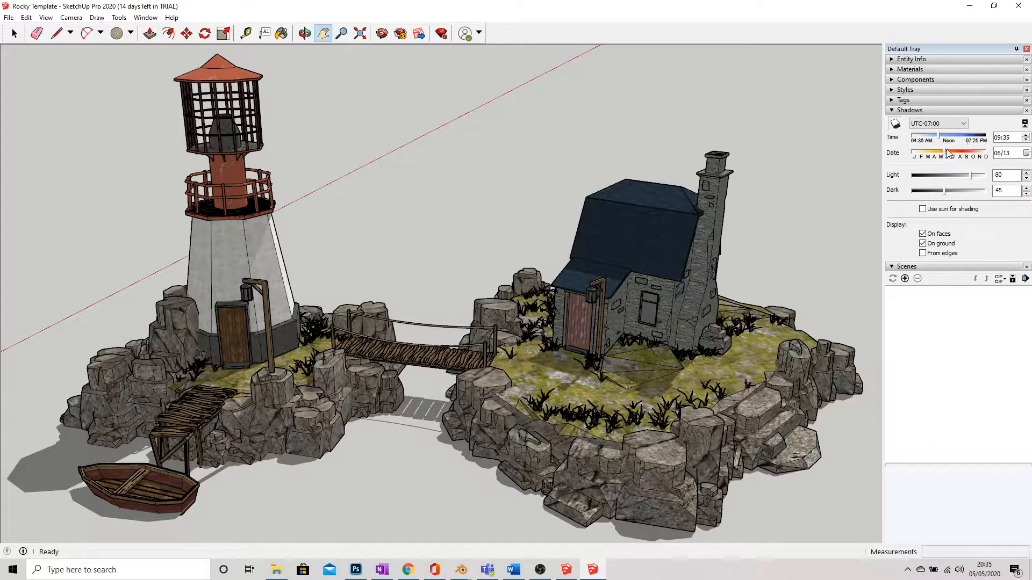
{"action": "mouse_move", "coordinate": [947, 156]}
{"action": "left_mouse_down"}
{"action": "mouse_move", "coordinate": [929, 156]}
{"action": "mouse_move", "coordinate": [954, 152]}
{"action": "left_mouse_up"}
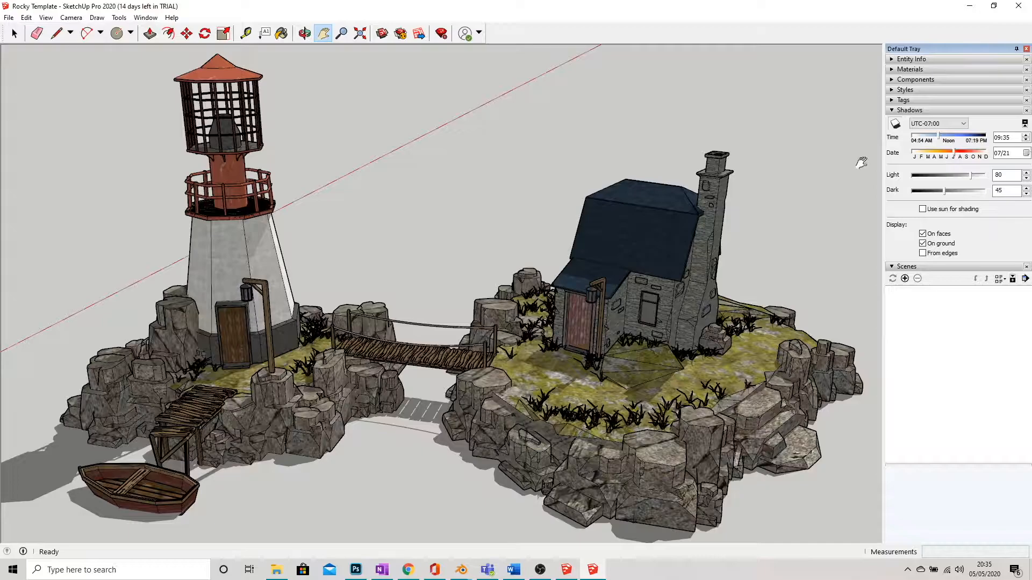
{"action": "scroll", "coordinate": [454, 211], "scroll_direction": "down", "scroll_amount": 1}
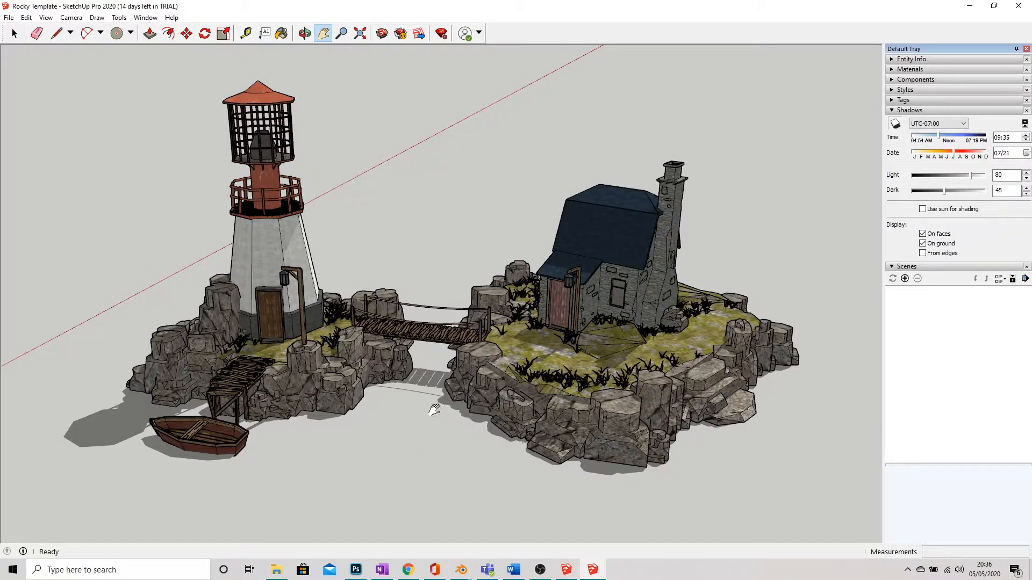
Switch the camera to Two-Point Perspective.
{"action": "mouse_move", "coordinate": [403, 422]}
{"action": "middle_mouse_down"}
{"action": "mouse_move", "coordinate": [426, 408]}
{"action": "mouse_move", "coordinate": [439, 378]}
{"action": "mouse_move", "coordinate": [510, 402]}
{"action": "mouse_move", "coordinate": [466, 414]}
{"action": "mouse_move", "coordinate": [648, 372]}
{"action": "mouse_move", "coordinate": [716, 392]}
{"action": "mouse_move", "coordinate": [437, 422]}
{"action": "mouse_move", "coordinate": [286, 410]}
{"action": "mouse_move", "coordinate": [396, 419]}
{"action": "middle_mouse_up"}
{"action": "key", "text": "h"}
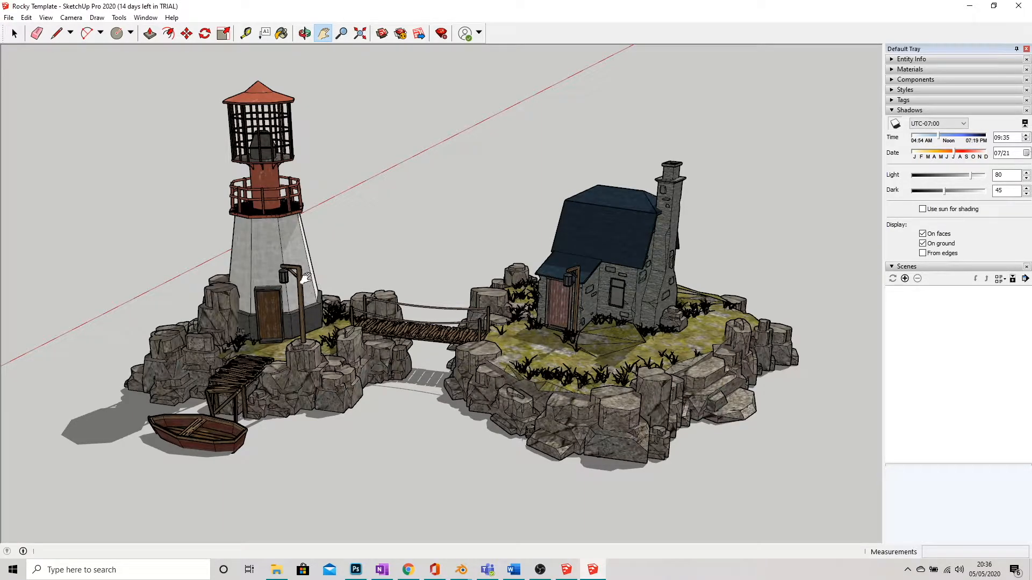
{"action": "left_click", "coordinate": [68, 18]}
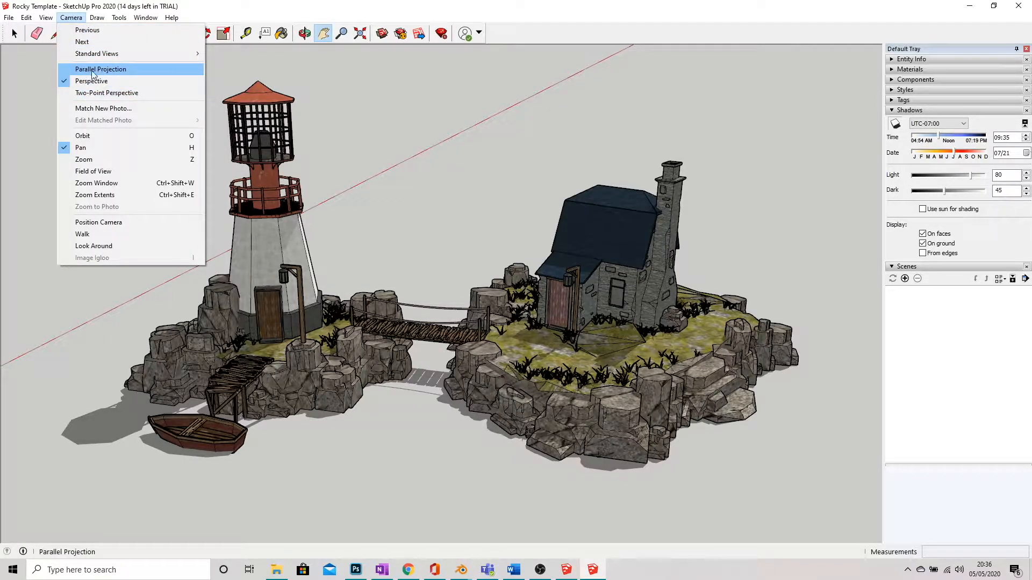
{"action": "left_click", "coordinate": [137, 93]}
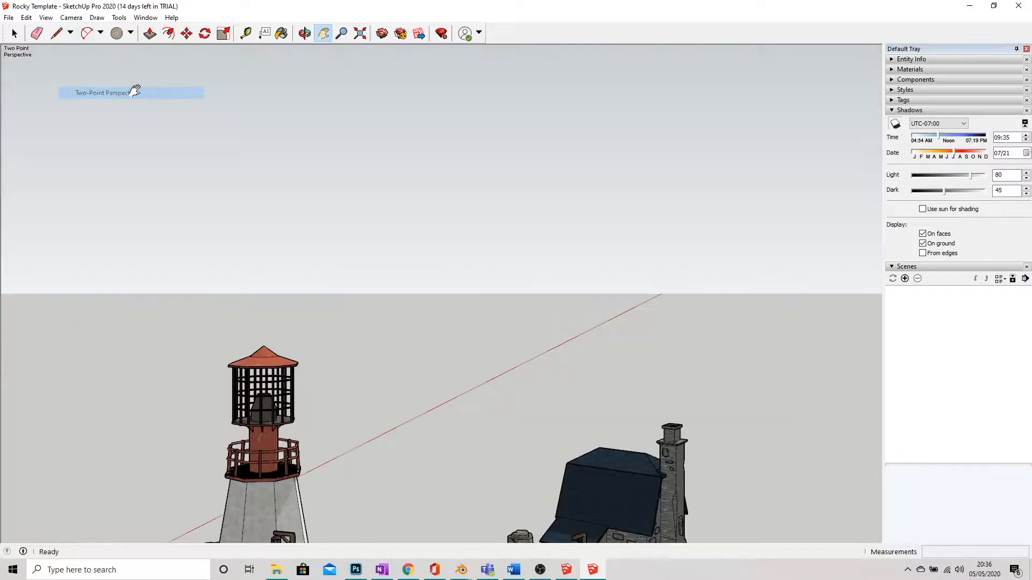
Leave the two-point view by orbiting around the model and switch the camera to Parallel Projection.
{"action": "key", "text": "o"}
{"action": "left_click_drag", "start_coordinate": [387, 280], "coordinate": [390, 231]}
{"action": "middle_click_drag", "start_coordinate": [390, 301], "coordinate": [575, 446]}
{"action": "middle_click_drag", "start_coordinate": [575, 446], "coordinate": [564, 426], "text": "shift"}
{"action": "scroll", "coordinate": [404, 280], "scroll_direction": "down", "scroll_amount": 3}
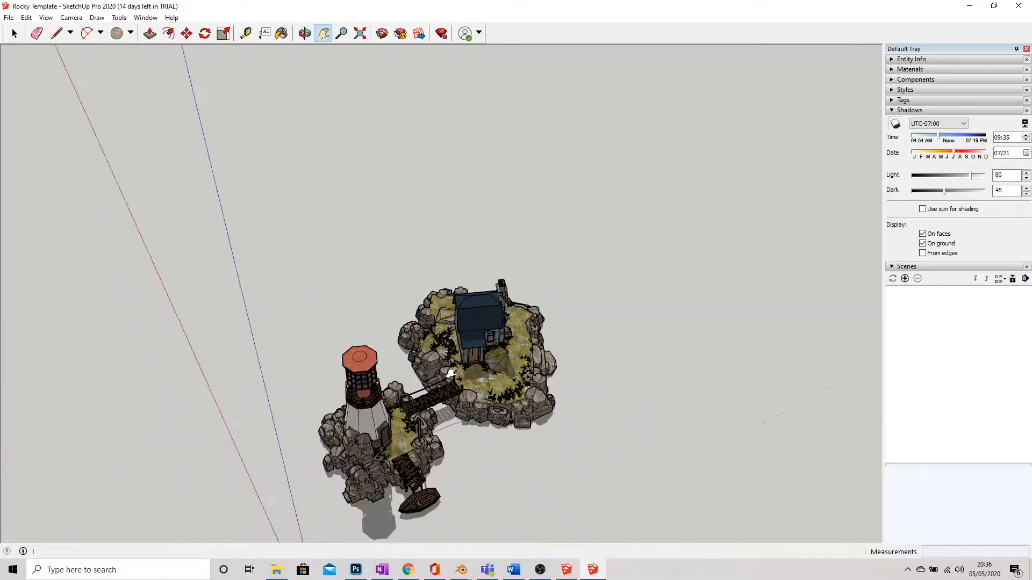
{"action": "scroll", "coordinate": [456, 523], "scroll_direction": "up", "scroll_amount": 3}
{"action": "middle_click_drag", "start_coordinate": [467, 435], "coordinate": [437, 258]}
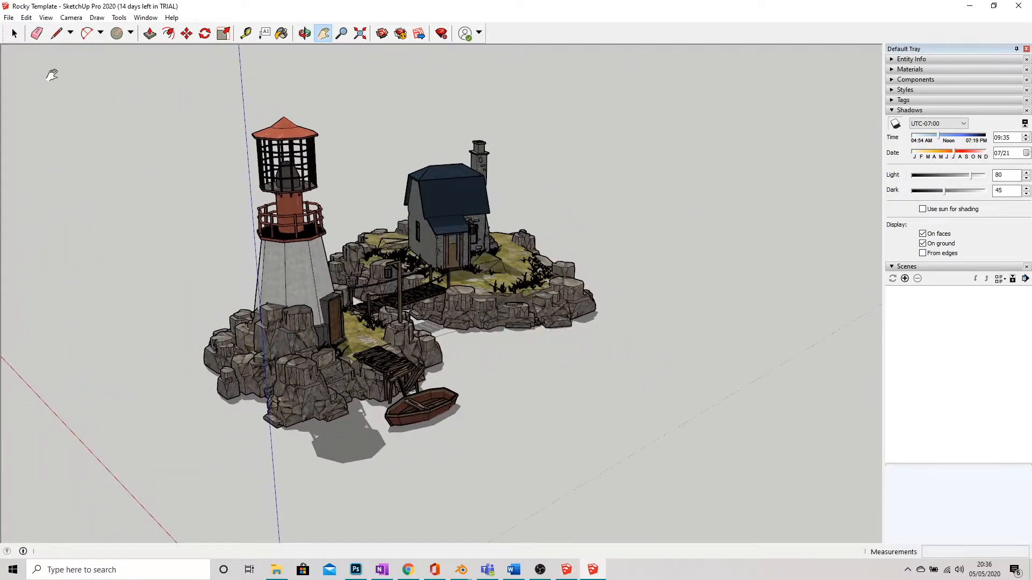
{"action": "left_click", "coordinate": [71, 18]}
{"action": "left_click", "coordinate": [98, 71]}
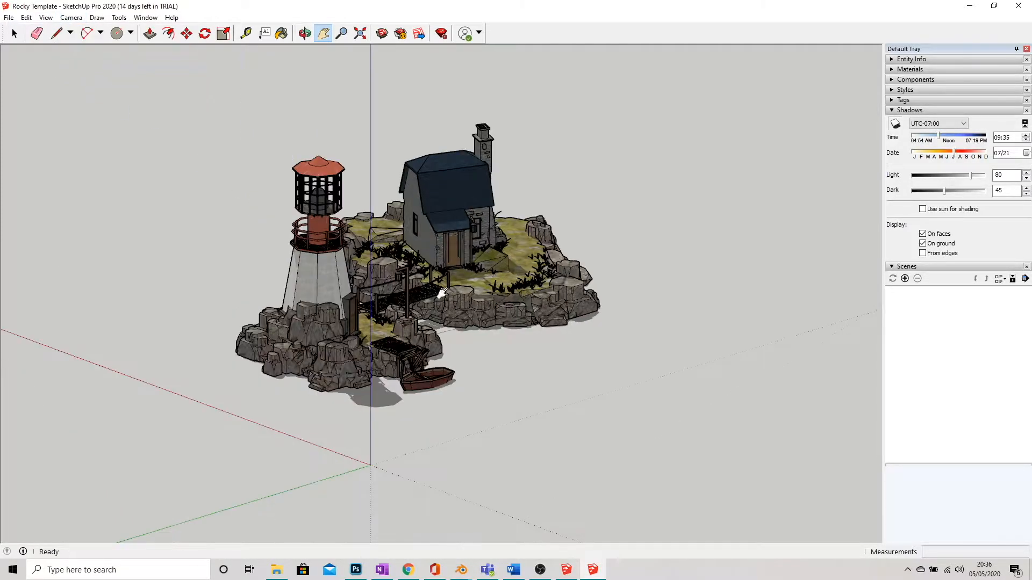
Display the model in the standard Front view.
{"action": "middle_click_drag", "start_coordinate": [687, 392], "coordinate": [176, 244]}
{"action": "scroll", "coordinate": [176, 244], "scroll_direction": "up", "scroll_amount": 3}
{"action": "middle_click_drag", "start_coordinate": [577, 331], "coordinate": [492, 375]}
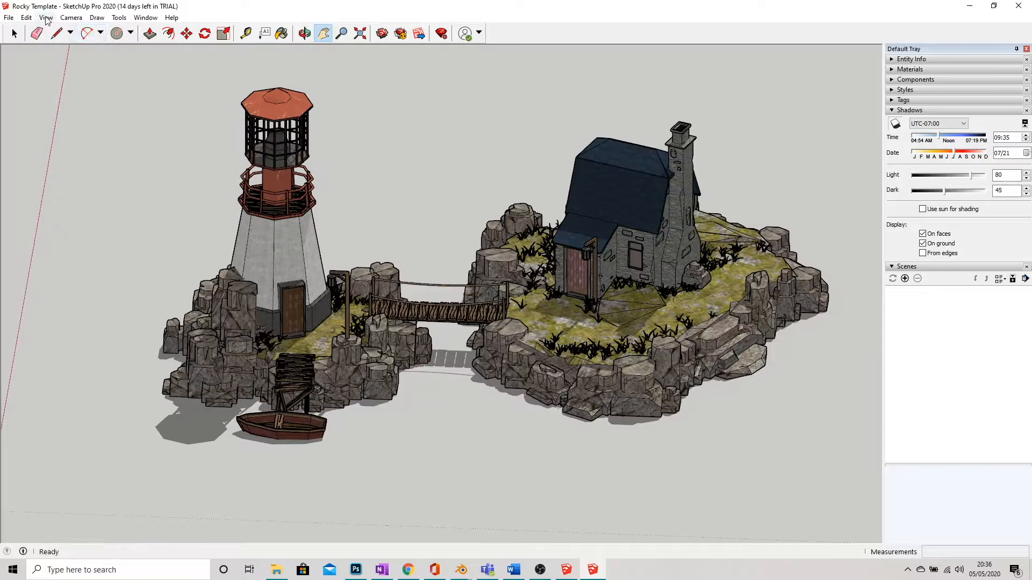
{"action": "left_click", "coordinate": [64, 19]}
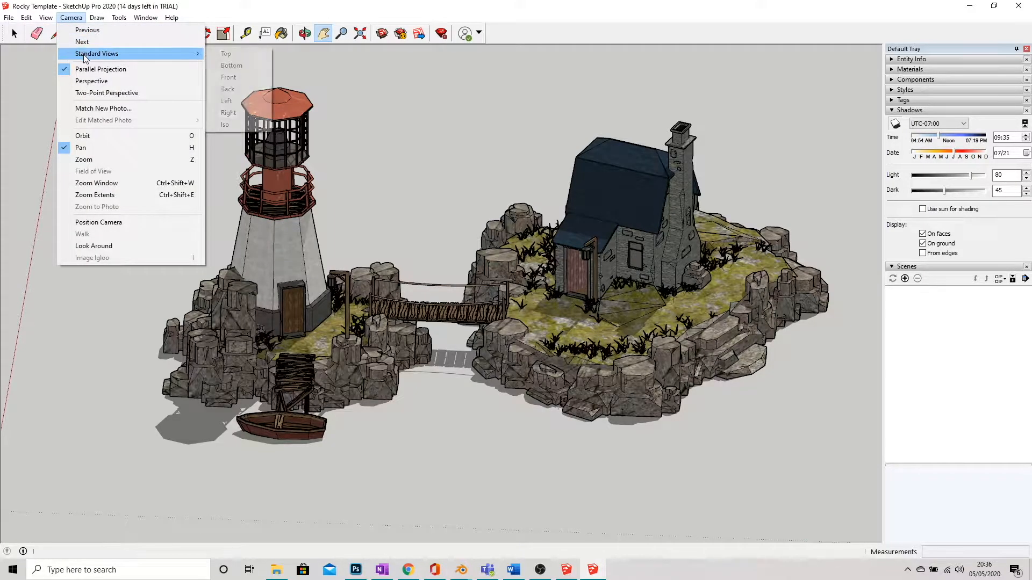
{"action": "mouse_move", "coordinate": [85, 54]}
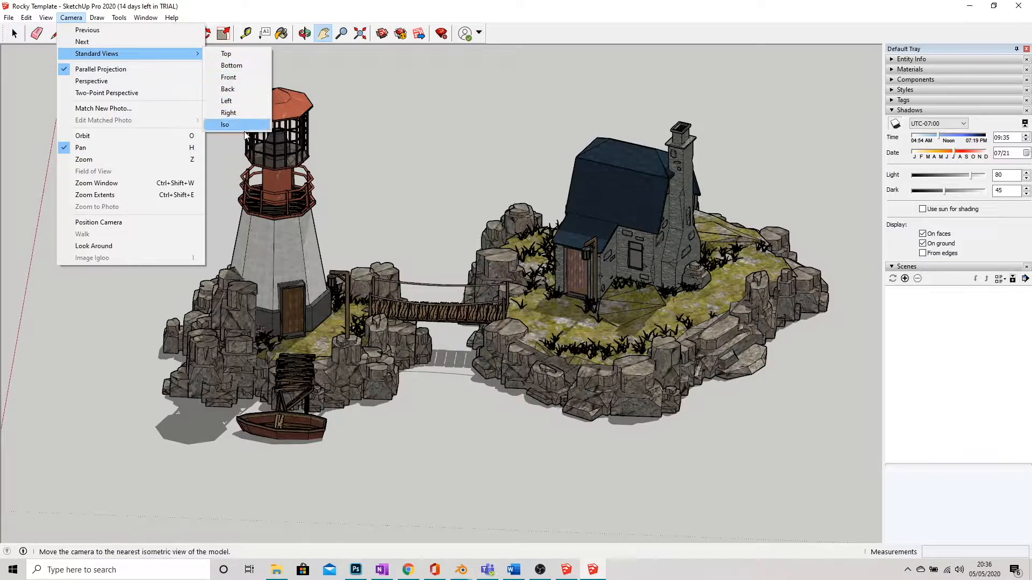
{"action": "left_click", "coordinate": [230, 77]}
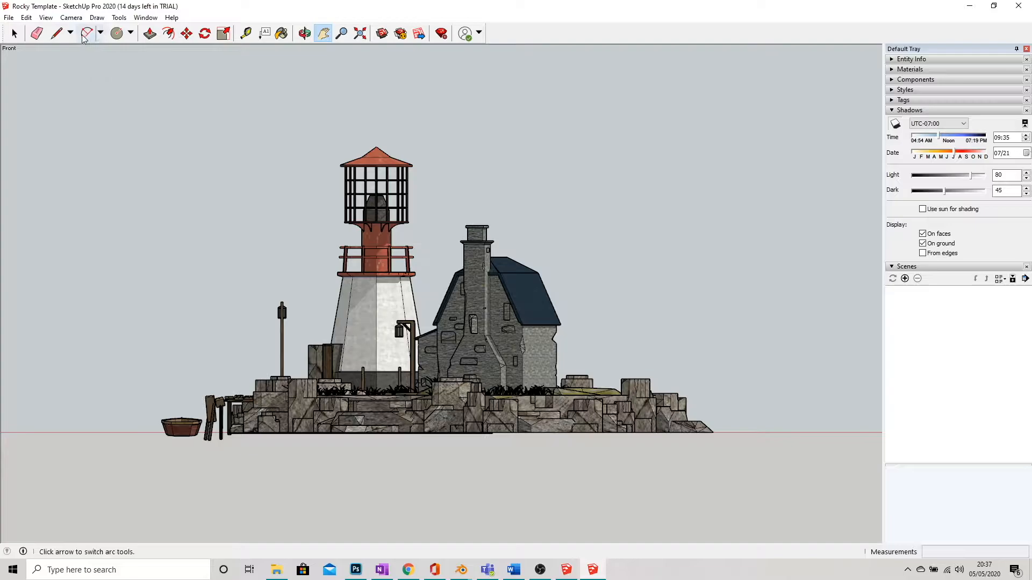
Set the camera back to Perspective and frame both rocky islands from a slightly raised angle with the boat in front.
{"action": "left_click", "coordinate": [47, 19]}
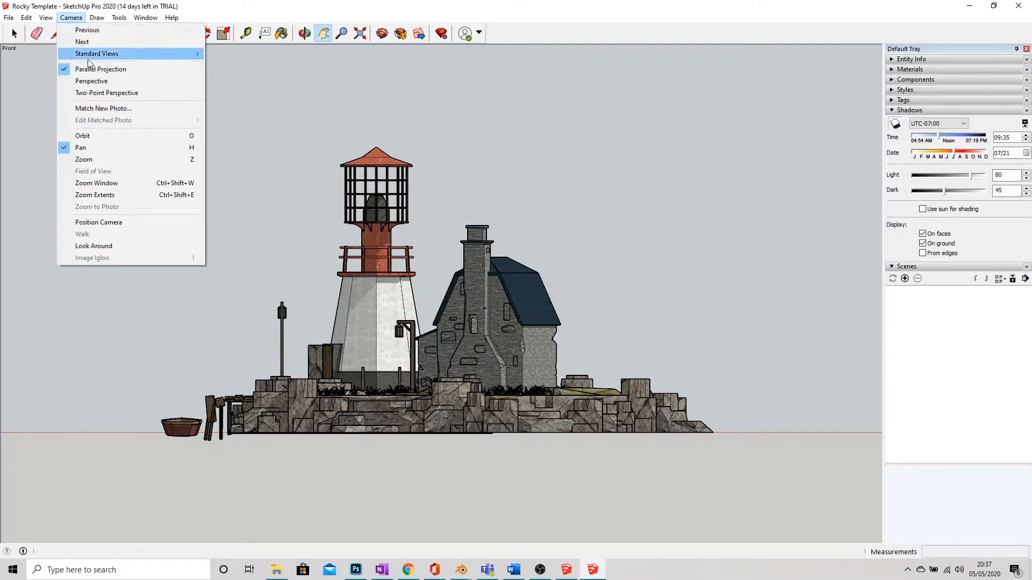
{"action": "left_click", "coordinate": [90, 84]}
{"action": "middle_click_drag", "start_coordinate": [395, 250], "coordinate": [223, 471]}
{"action": "scroll", "coordinate": [223, 471], "scroll_direction": "up", "scroll_amount": 2}
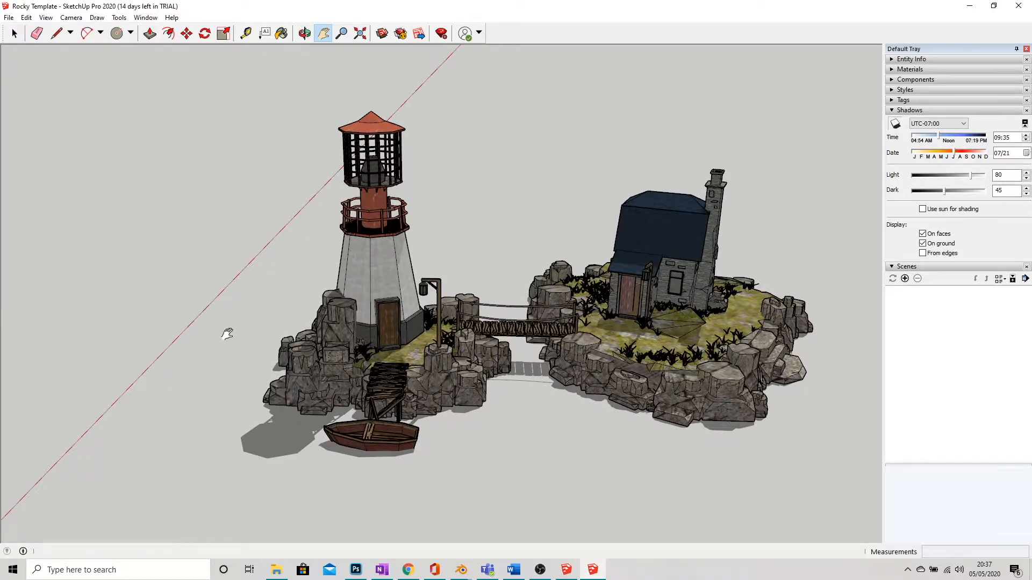
{"action": "scroll", "coordinate": [524, 371], "scroll_direction": "up", "scroll_amount": 2}
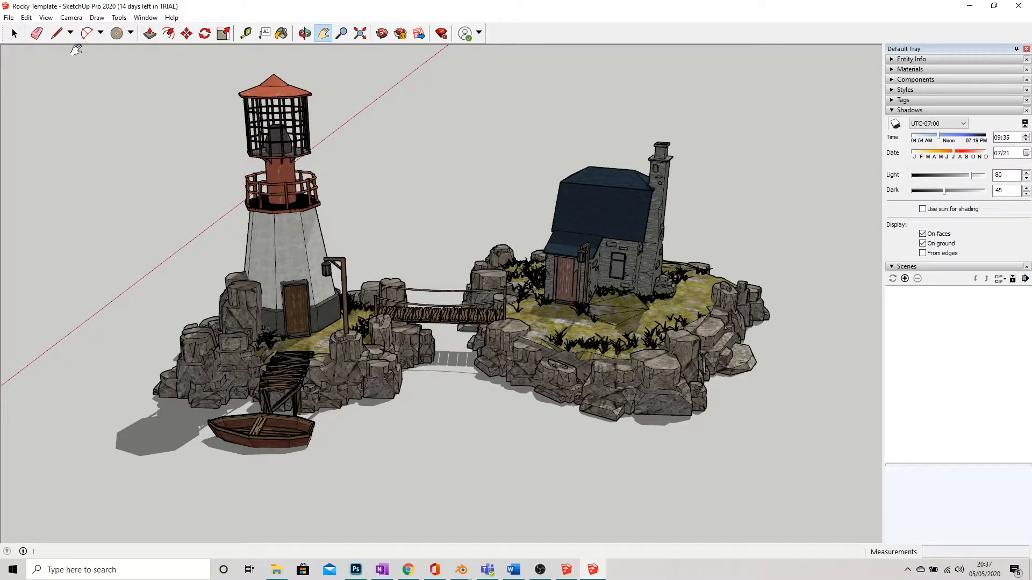
{"action": "left_click_drag", "start_coordinate": [364, 337], "coordinate": [363, 364]}
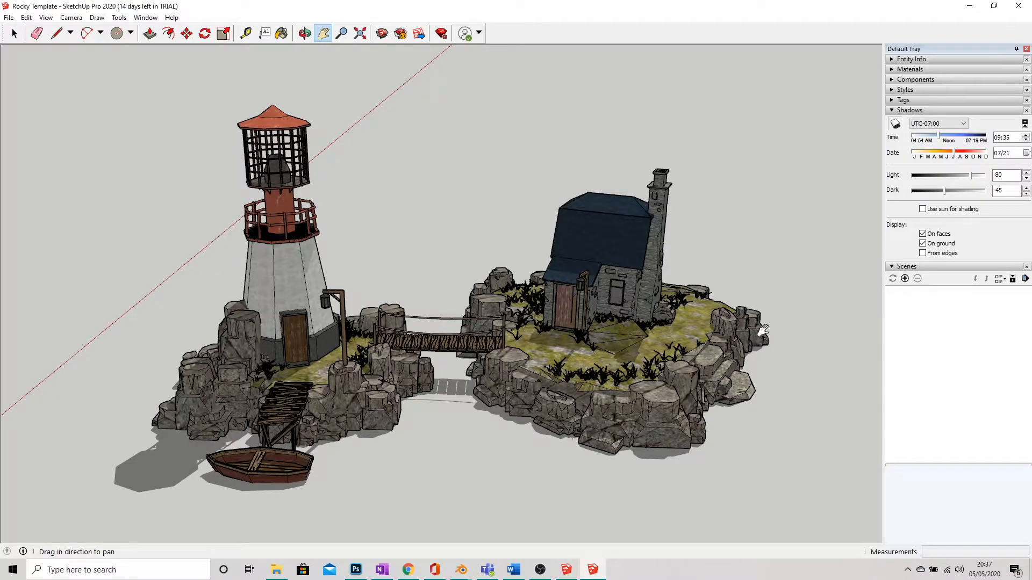
{"action": "middle_click_drag", "start_coordinate": [763, 330], "coordinate": [863, 327]}
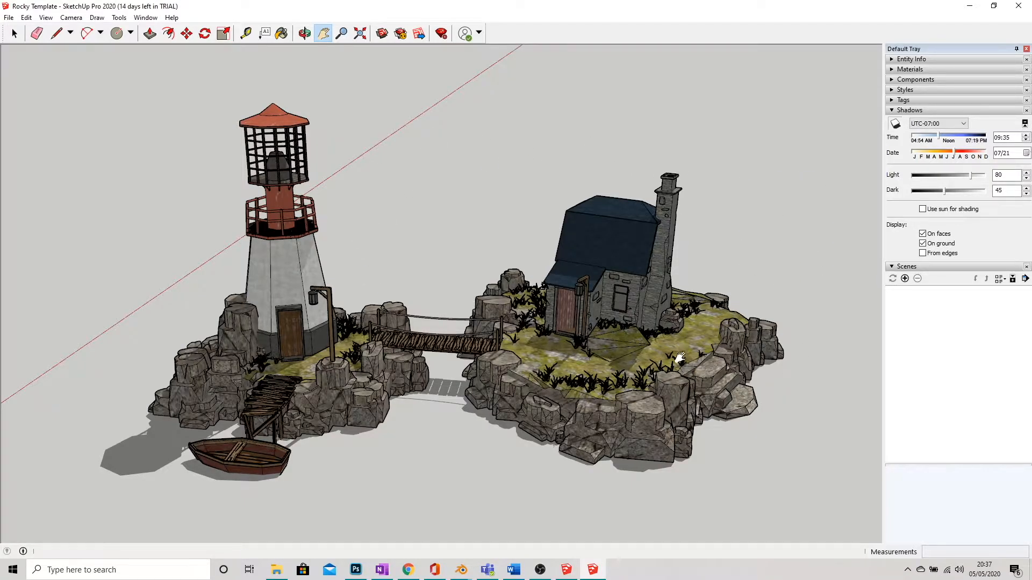
{"action": "middle_click_drag", "start_coordinate": [511, 279], "coordinate": [509, 165]}
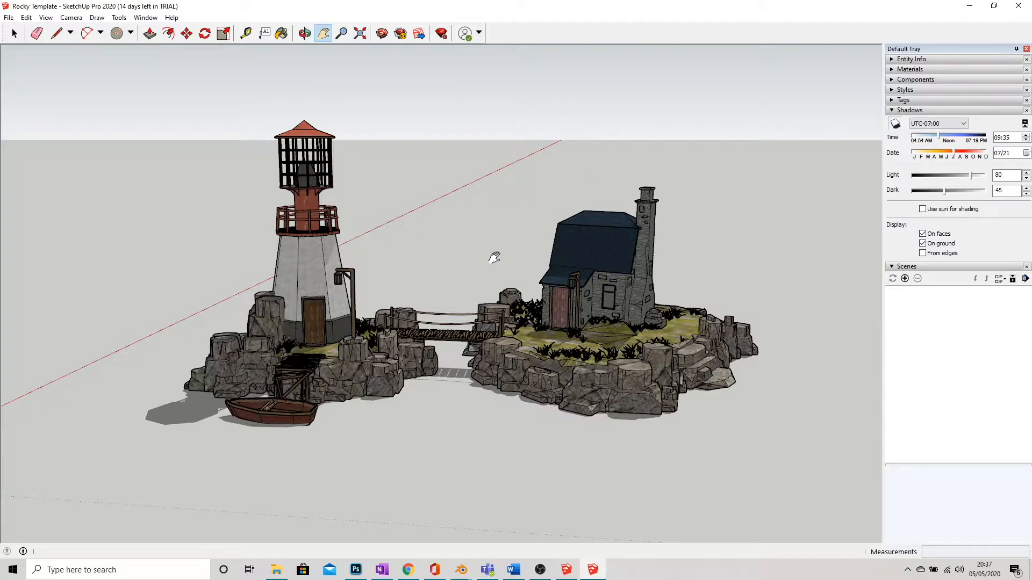
{"action": "middle_click_drag", "start_coordinate": [445, 352], "coordinate": [473, 402]}
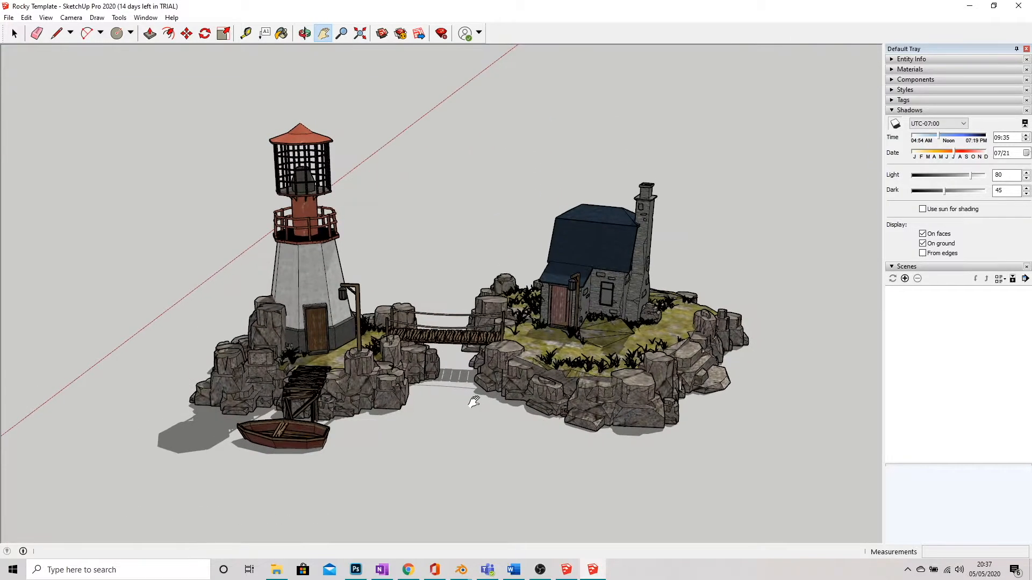
Open the style library and try HiddenLine, Landscape Architecture Style, Shaded and Default Style on the model.
{"action": "left_click", "coordinate": [892, 89]}
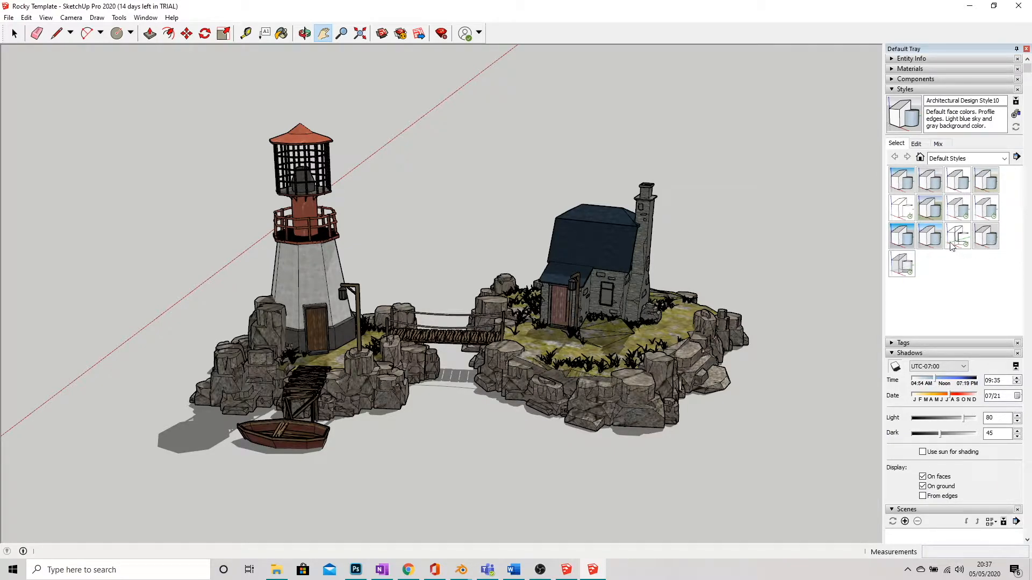
{"action": "left_click", "coordinate": [906, 214]}
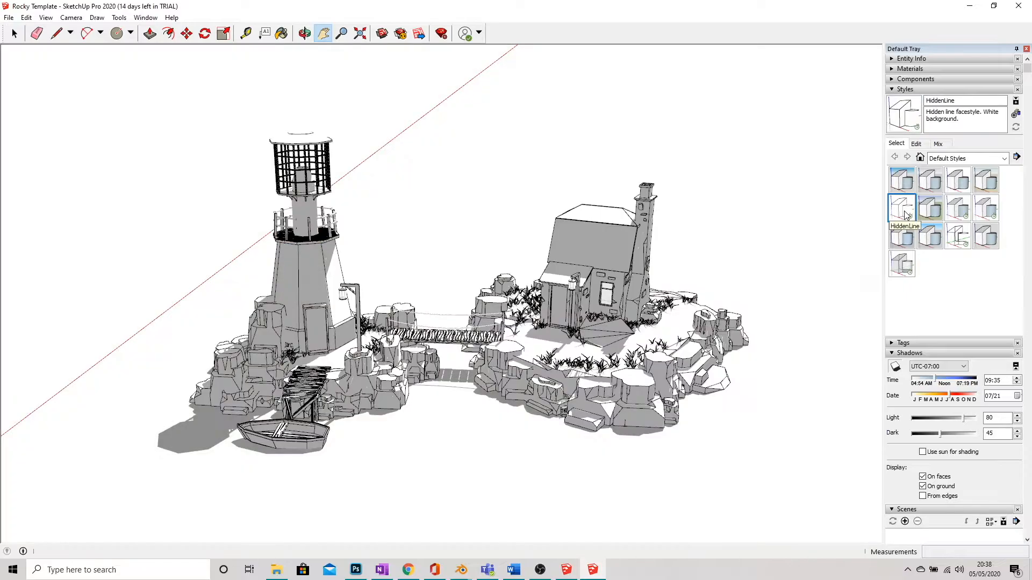
{"action": "left_click", "coordinate": [930, 212]}
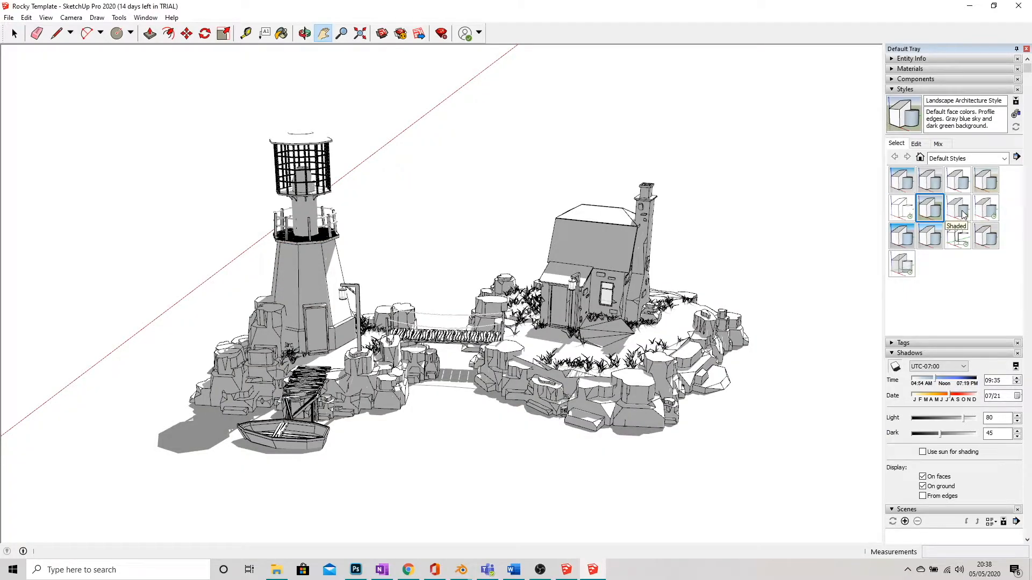
{"action": "left_click", "coordinate": [961, 213]}
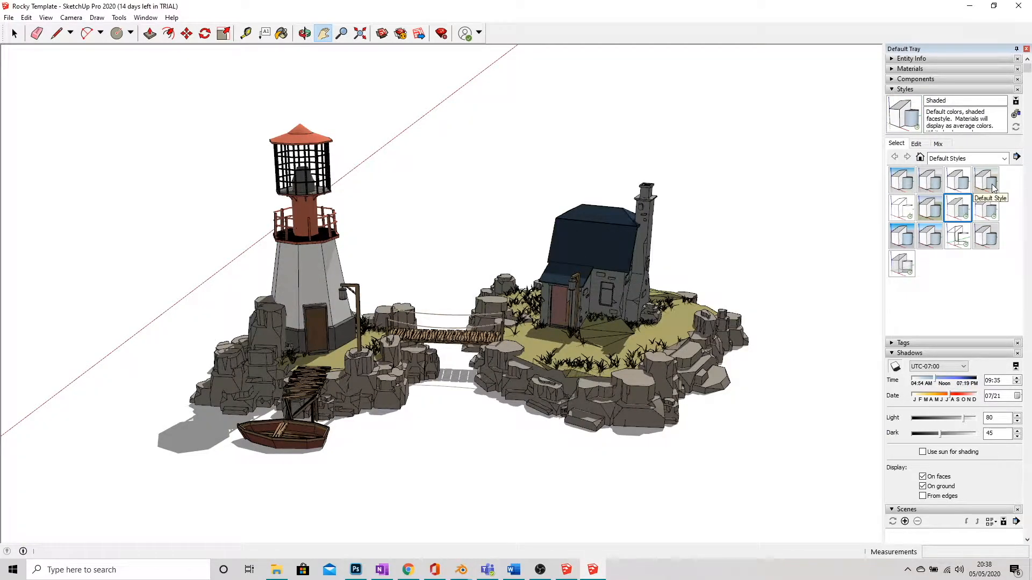
{"action": "left_click", "coordinate": [992, 186]}
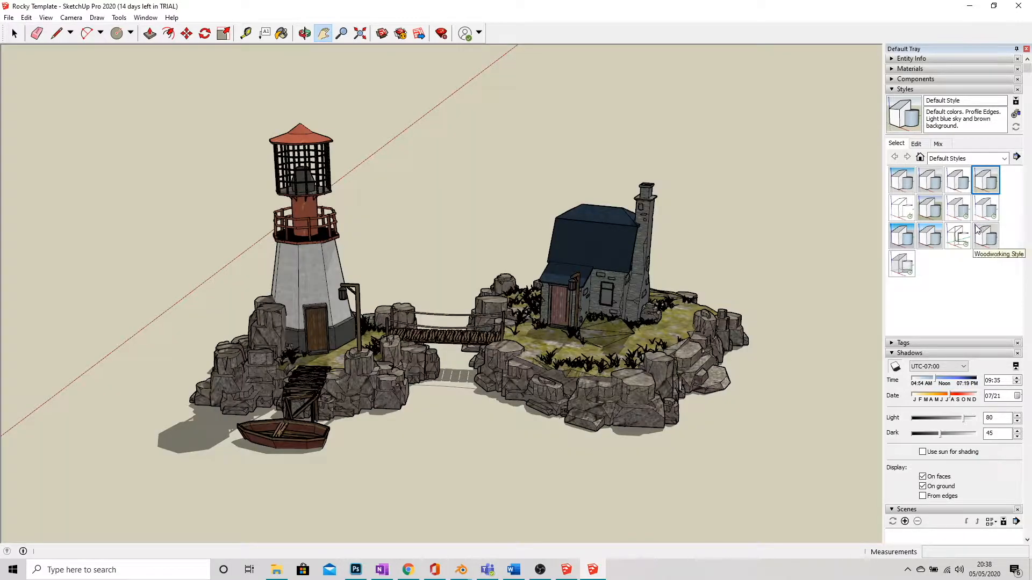
{"action": "left_click", "coordinate": [958, 178]}
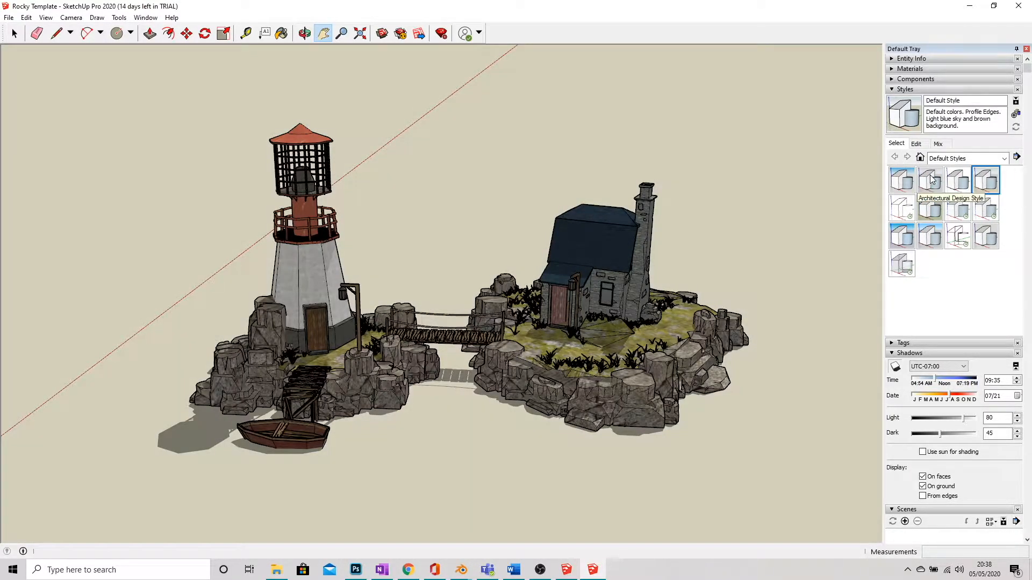
Try Architectural Design Style and Shaded on the model, viewing both islands from closer up.
{"action": "left_click", "coordinate": [940, 208]}
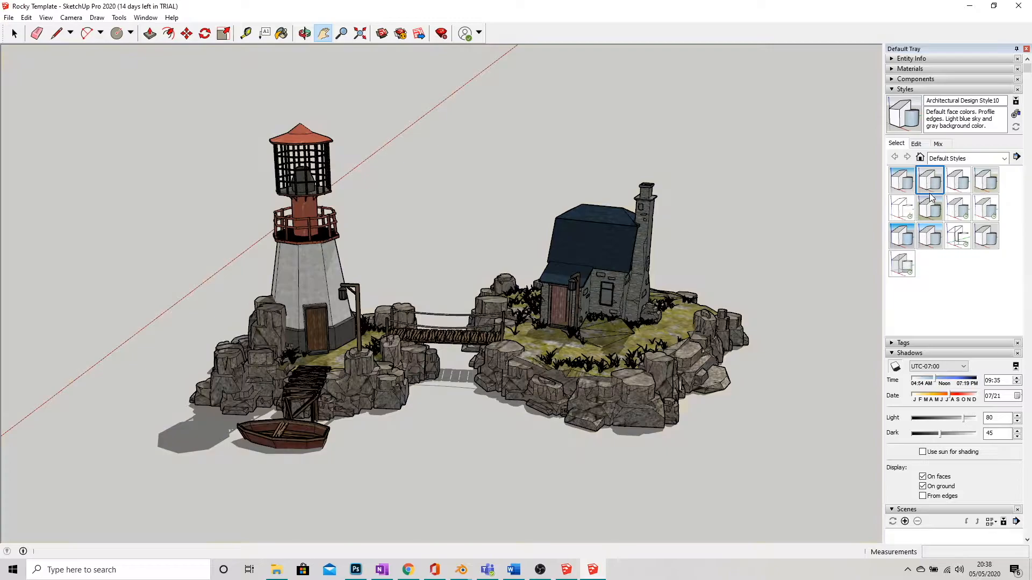
{"action": "left_click", "coordinate": [963, 212]}
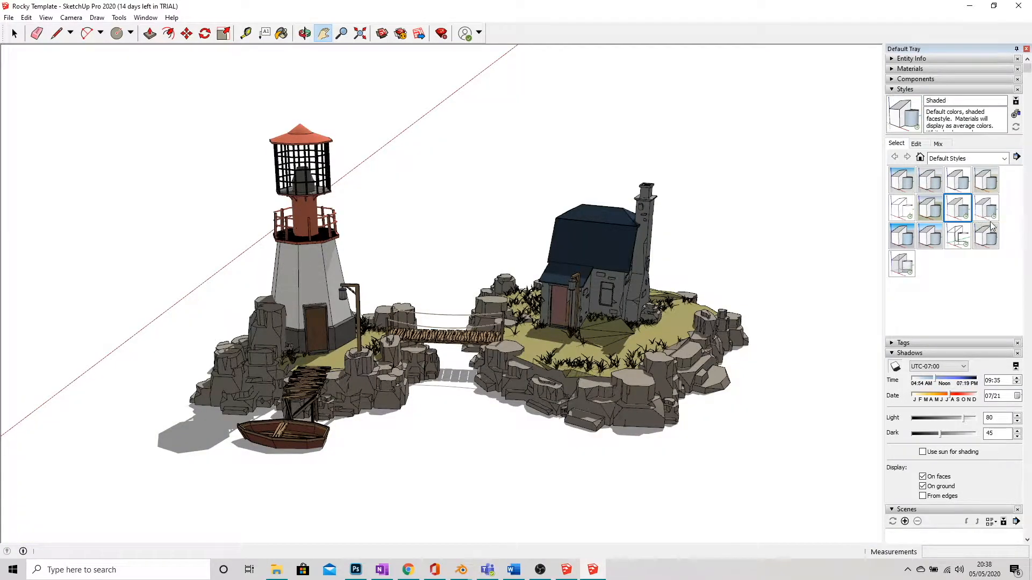
{"action": "middle_click_drag", "start_coordinate": [404, 358], "coordinate": [591, 366]}
{"action": "scroll", "coordinate": [370, 450], "scroll_direction": "up", "scroll_amount": 3}
Try the X-ray style and inspect the see-through islands from several angles.
{"action": "left_click", "coordinate": [902, 266]}
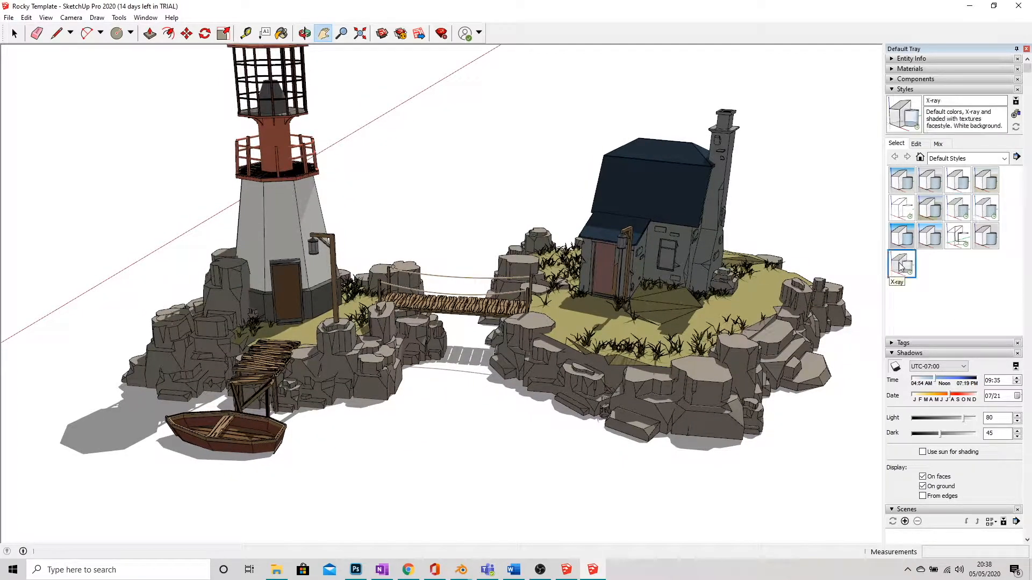
{"action": "middle_click_drag", "start_coordinate": [688, 339], "coordinate": [340, 275]}
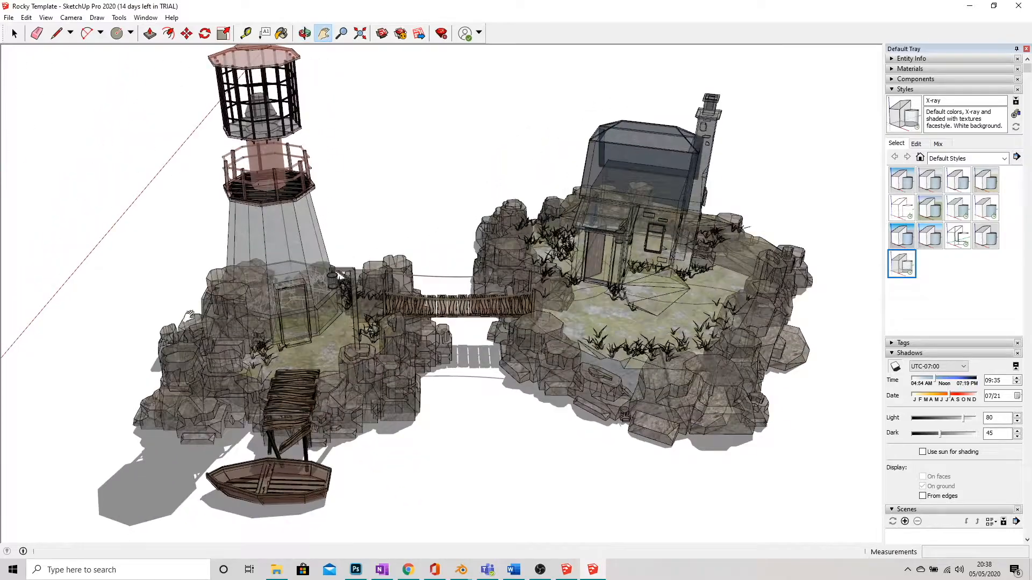
{"action": "middle_click_drag", "start_coordinate": [524, 419], "coordinate": [714, 241]}
{"action": "middle_click_drag", "start_coordinate": [392, 410], "coordinate": [408, 376]}
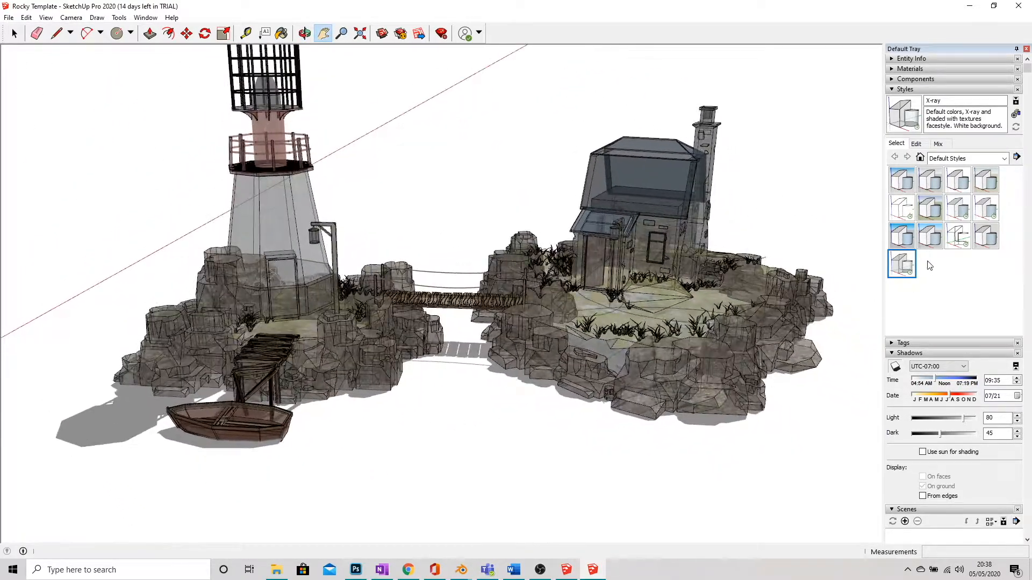
Try the Wireframe, Shaded with textures and Construction Documentation Style looks on the model.
{"action": "left_click", "coordinate": [958, 235]}
{"action": "middle_click_drag", "start_coordinate": [507, 403], "coordinate": [885, 316]}
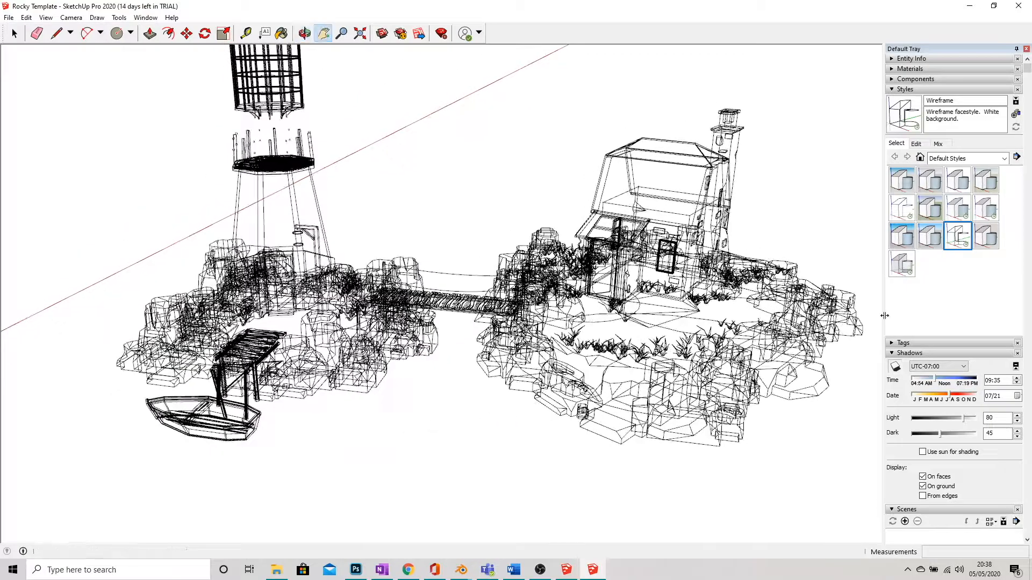
{"action": "left_click", "coordinate": [986, 218]}
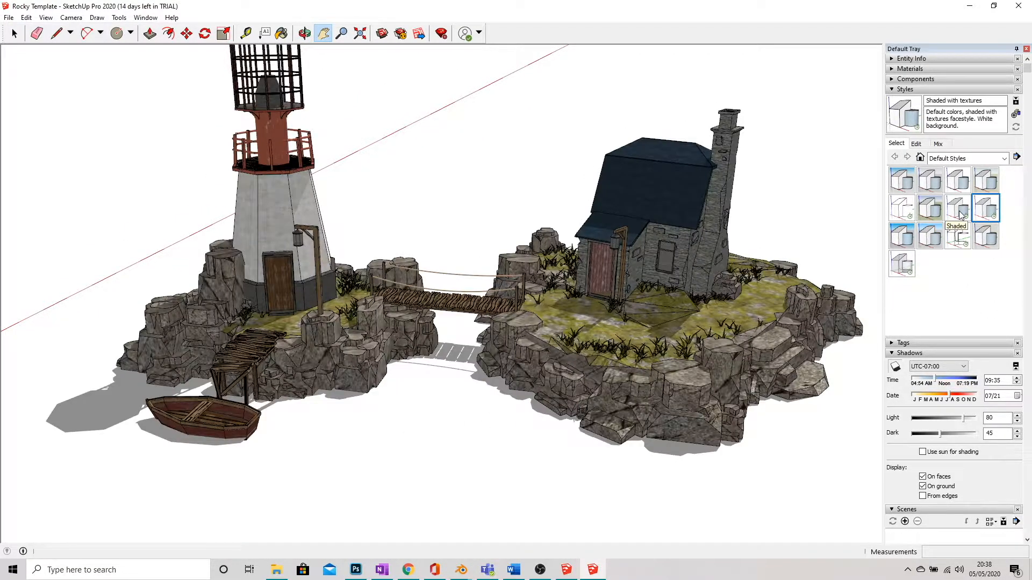
{"action": "left_click", "coordinate": [959, 182]}
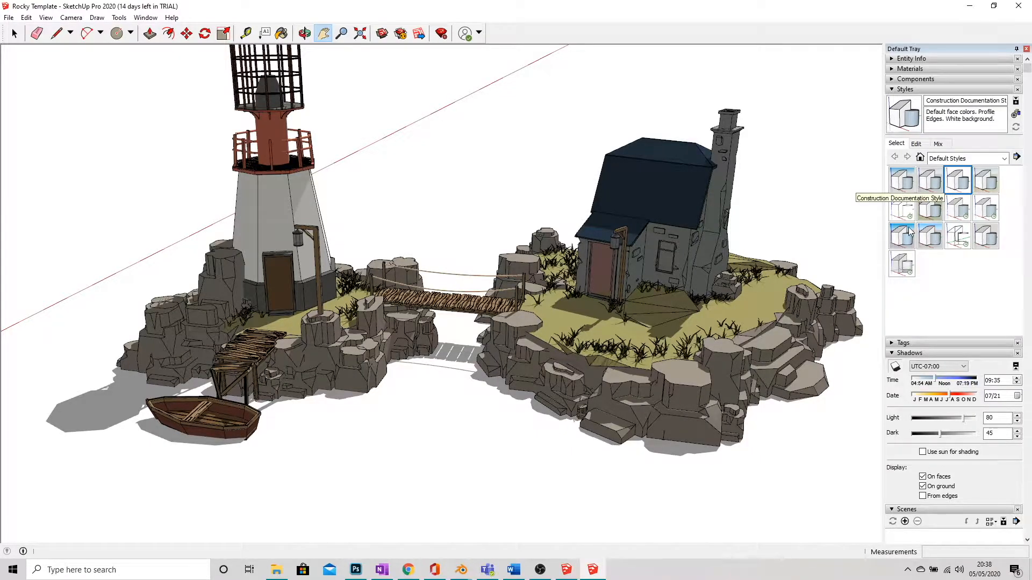
Try the HiddenLine style and examine the lighthouse and cottage islands from a different angle.
{"action": "left_click", "coordinate": [902, 207]}
{"action": "middle_click_drag", "start_coordinate": [325, 482], "coordinate": [279, 440]}
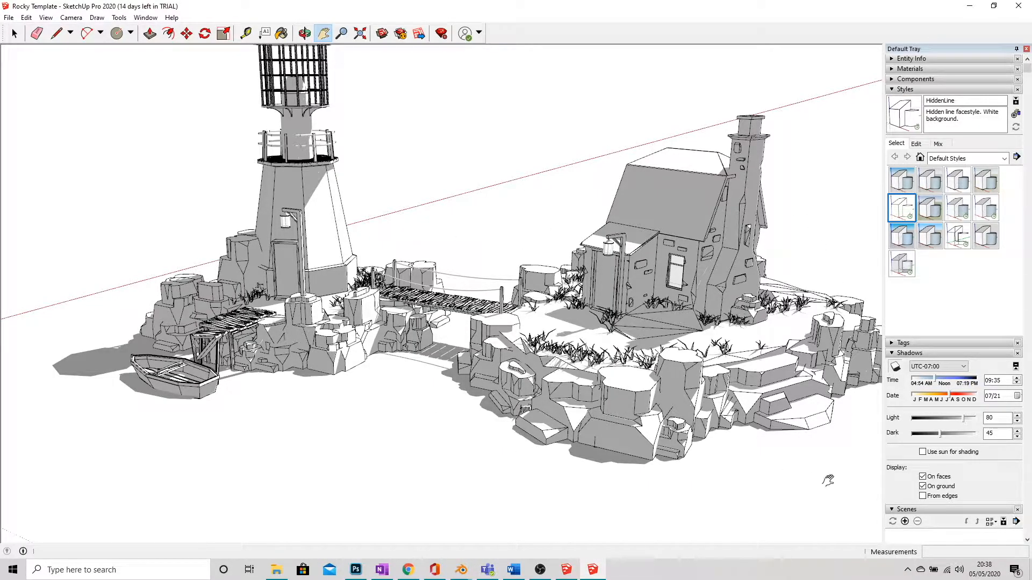
{"action": "middle_click_drag", "start_coordinate": [410, 471], "coordinate": [457, 486]}
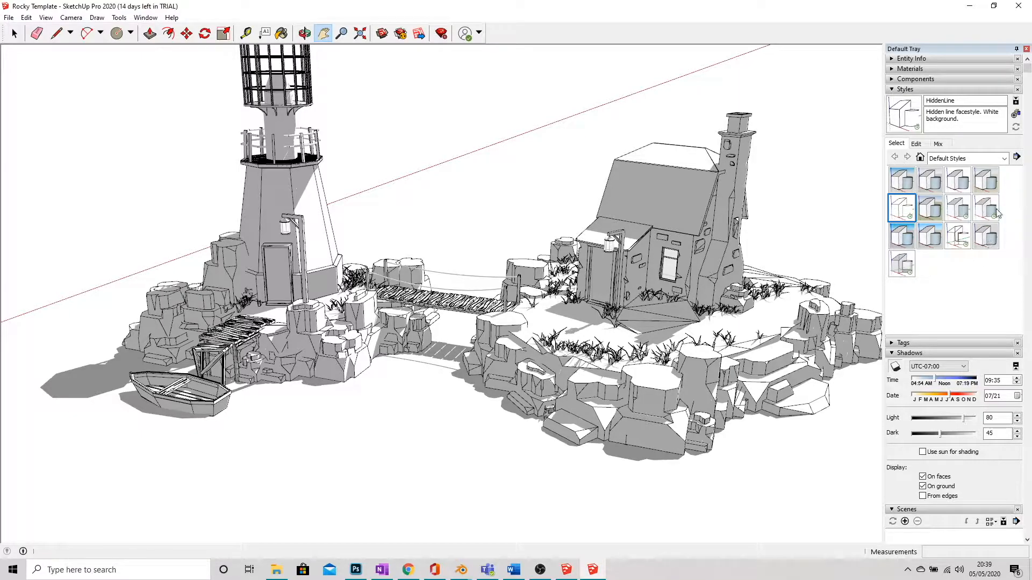
Switch the style library to Sketchy Edges and try Airbrush with Endpoints and Brush Strokes Wide on the model.
{"action": "left_click", "coordinate": [1004, 158]}
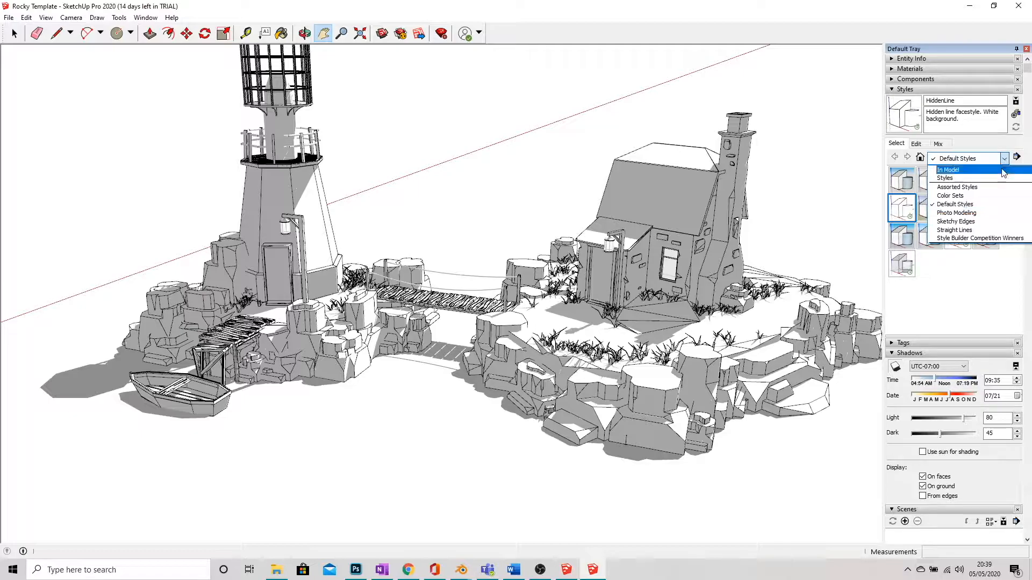
{"action": "left_click", "coordinate": [961, 222]}
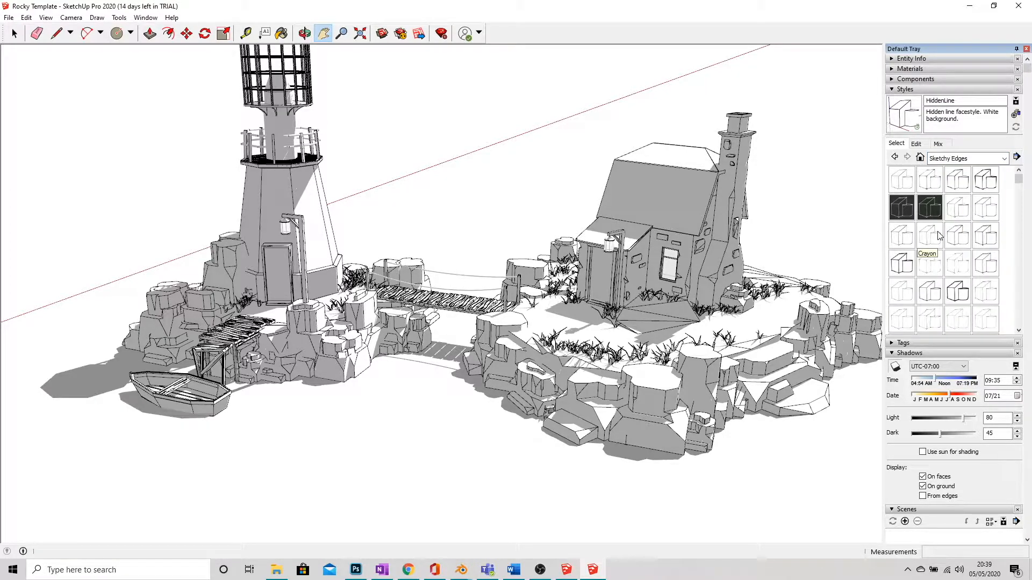
{"action": "left_click", "coordinate": [936, 187]}
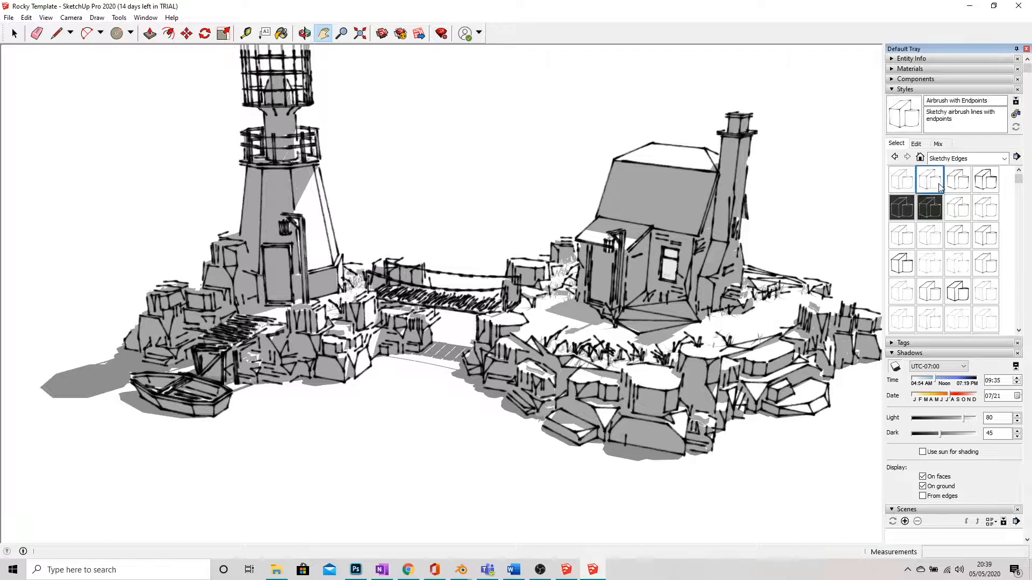
{"action": "left_click", "coordinate": [959, 183]}
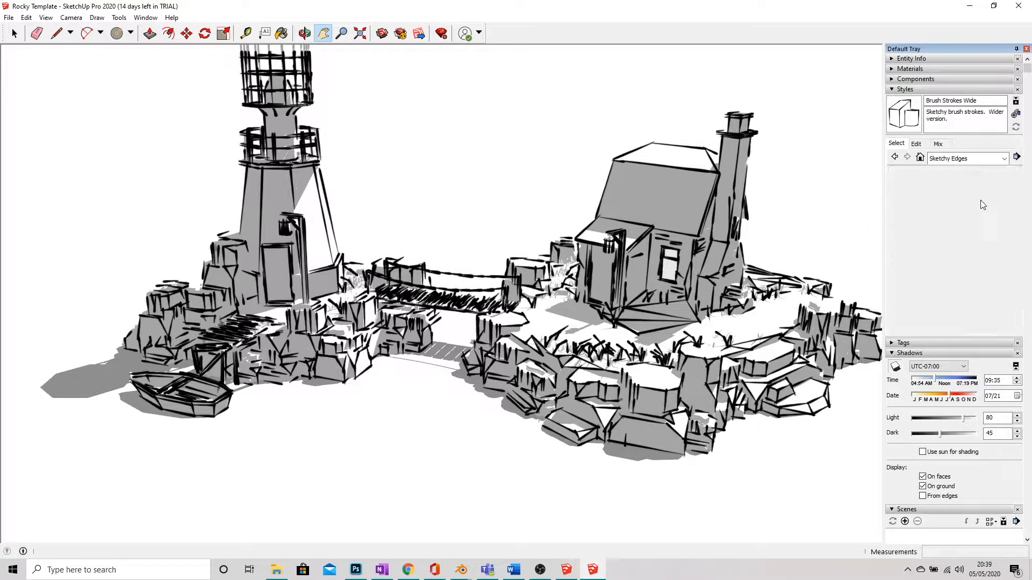
{"action": "left_click", "coordinate": [983, 188]}
{"action": "mouse_move", "coordinate": [720, 333]}
{"action": "middle_mouse_down"}
{"action": "mouse_move", "coordinate": [436, 351]}
{"action": "mouse_move", "coordinate": [527, 354]}
{"action": "mouse_move", "coordinate": [171, 301]}
{"action": "mouse_move", "coordinate": [590, 344]}
{"action": "mouse_move", "coordinate": [690, 386]}
{"action": "middle_mouse_up"}
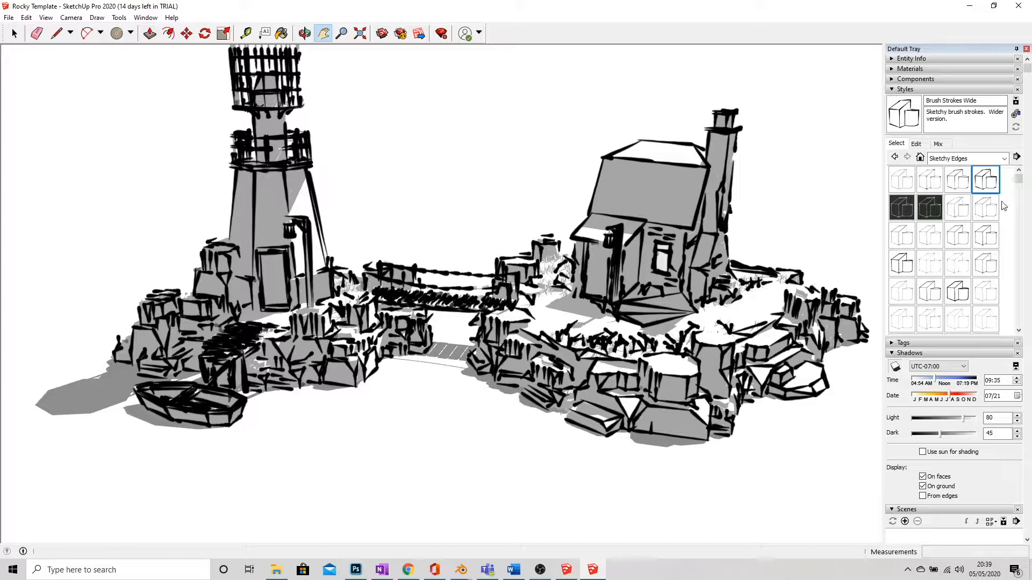
Try the Marker Wide, Marker Broken Line and Pen Loose sketchy styles on the model.
{"action": "left_click", "coordinate": [951, 290]}
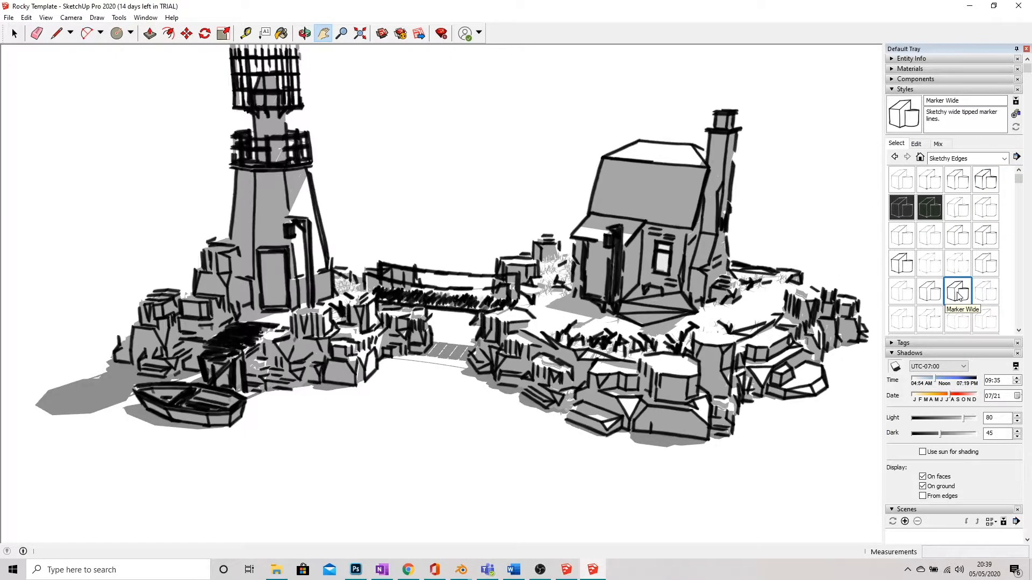
{"action": "left_click", "coordinate": [960, 268]}
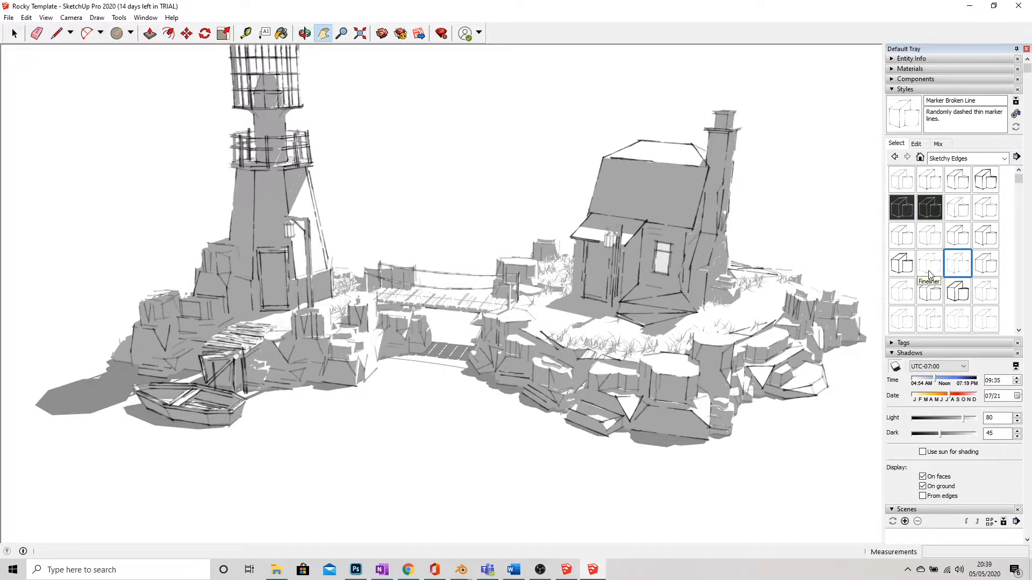
{"action": "left_click", "coordinate": [990, 313]}
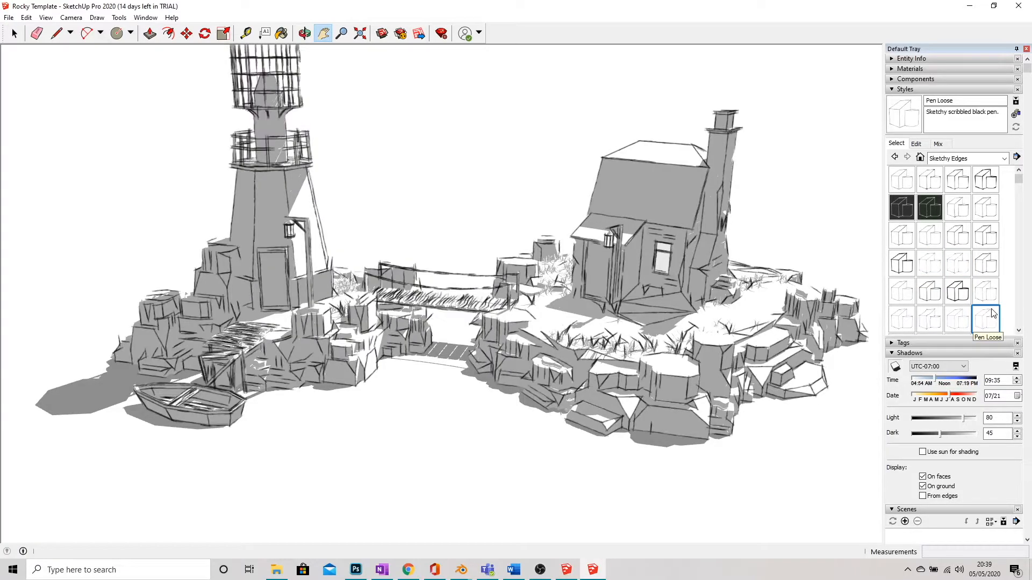
Turn off the model's shadows.
{"action": "scroll", "coordinate": [990, 314], "scroll_direction": "down", "scroll_amount": 2}
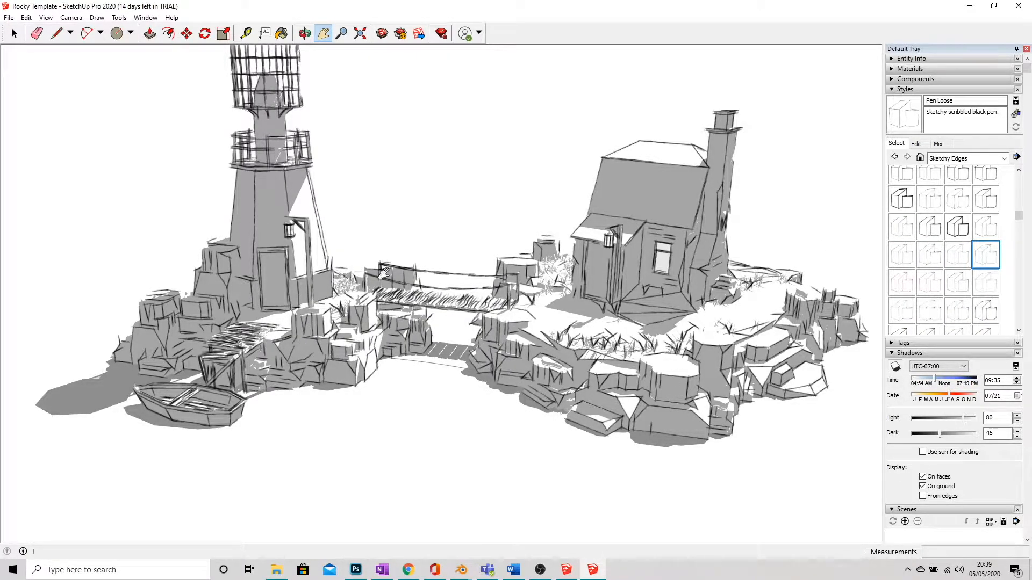
{"action": "left_click", "coordinate": [46, 18]}
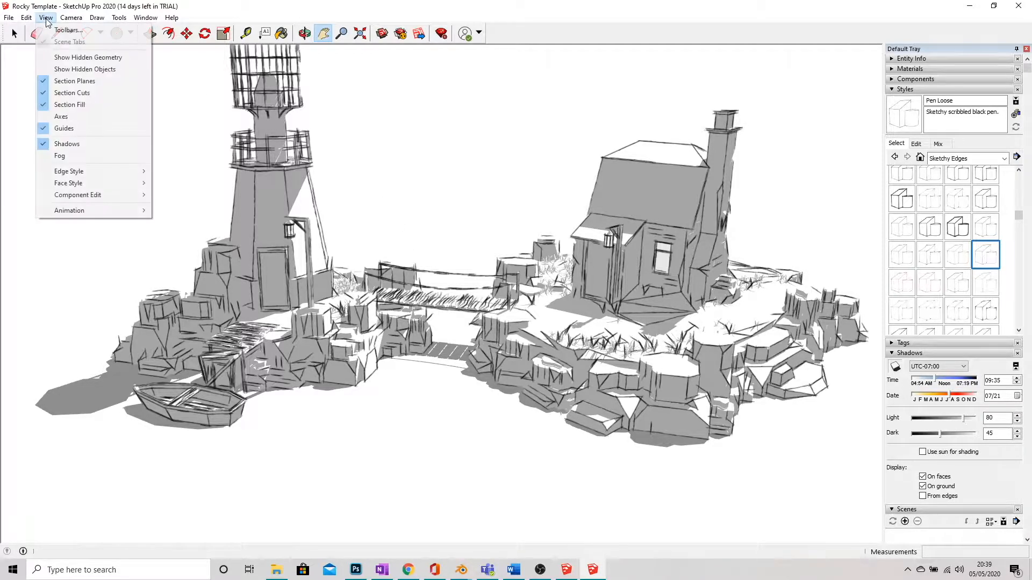
{"action": "left_click", "coordinate": [67, 143]}
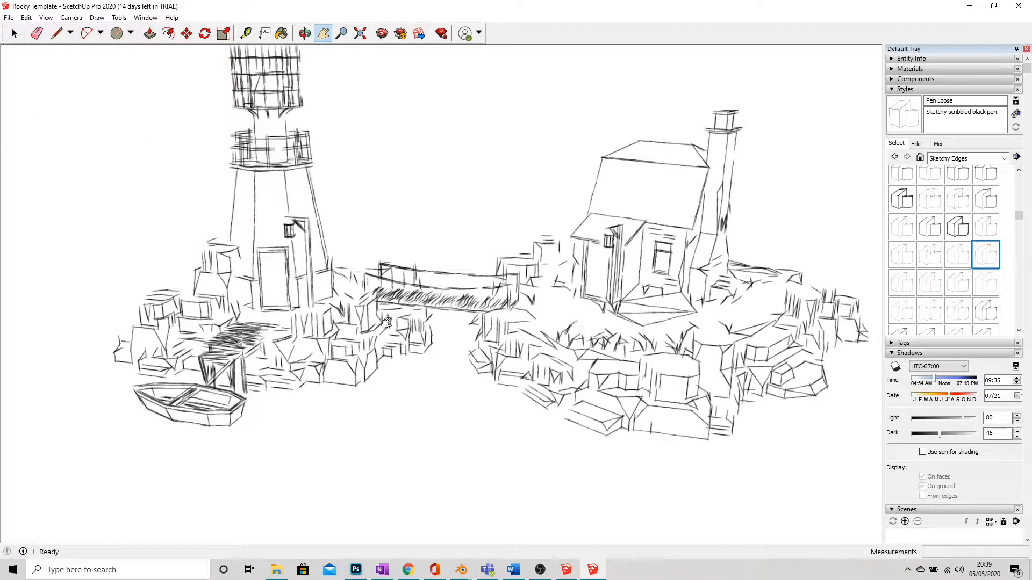
Try the Pen Curved, Pen Red, Pencil with Endpoints and Permanent Marker Heavy styles on the shadowless model.
{"action": "left_click", "coordinate": [930, 257]}
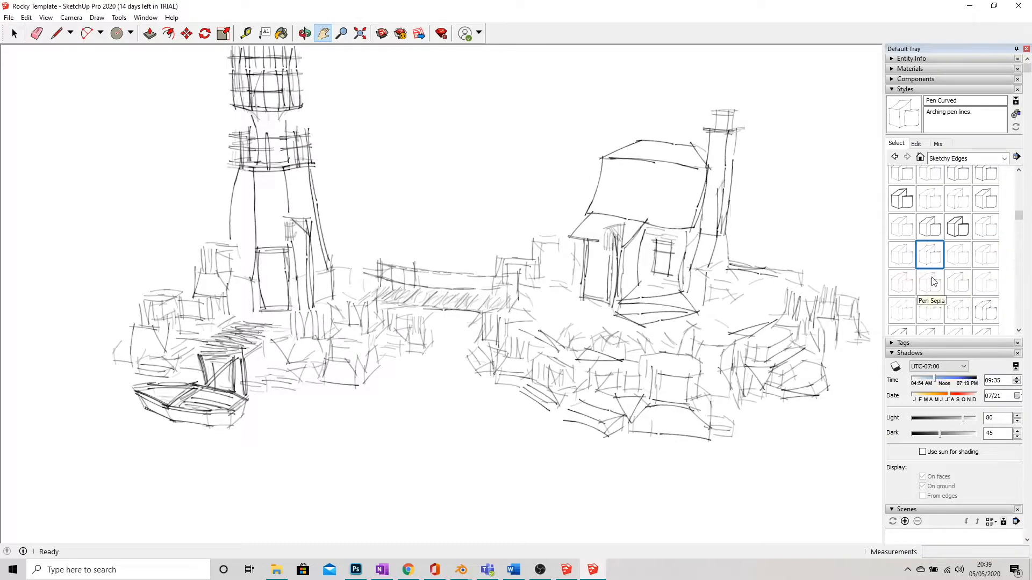
{"action": "left_click", "coordinate": [906, 262]}
{"action": "left_click", "coordinate": [907, 290]}
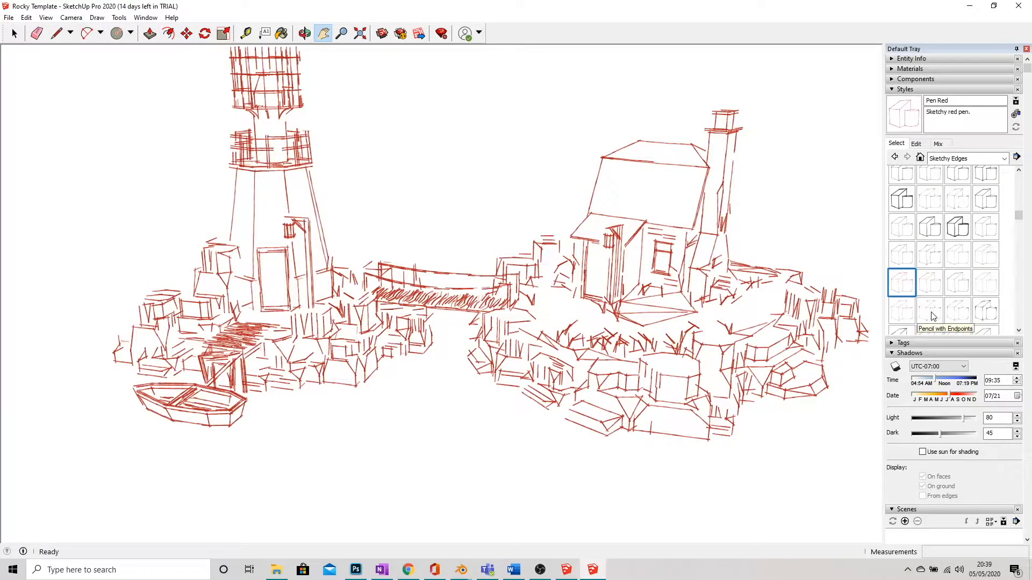
{"action": "left_click", "coordinate": [929, 311]}
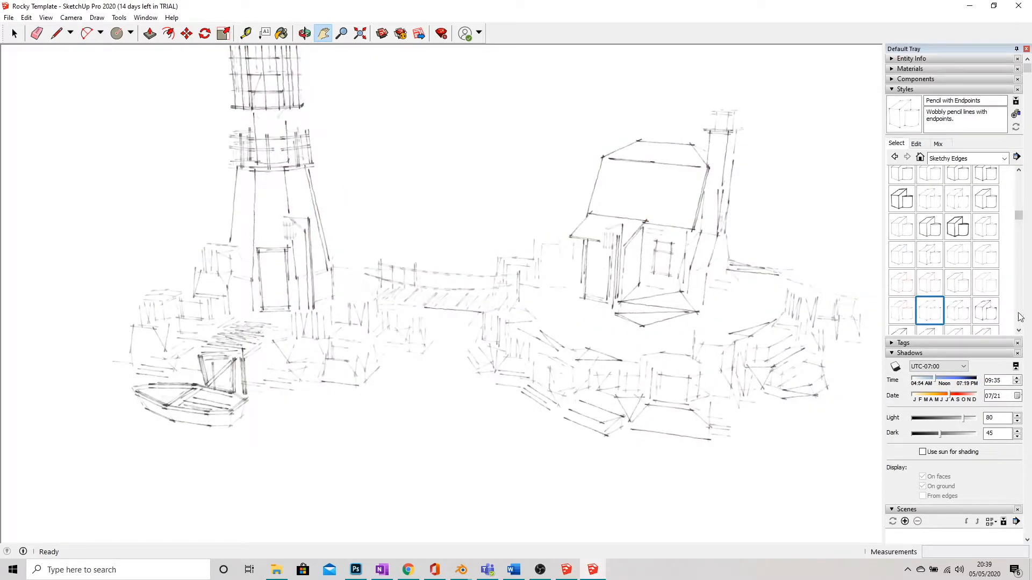
{"action": "left_click", "coordinate": [986, 311]}
{"action": "scroll", "coordinate": [989, 315], "scroll_direction": "down", "scroll_amount": 2}
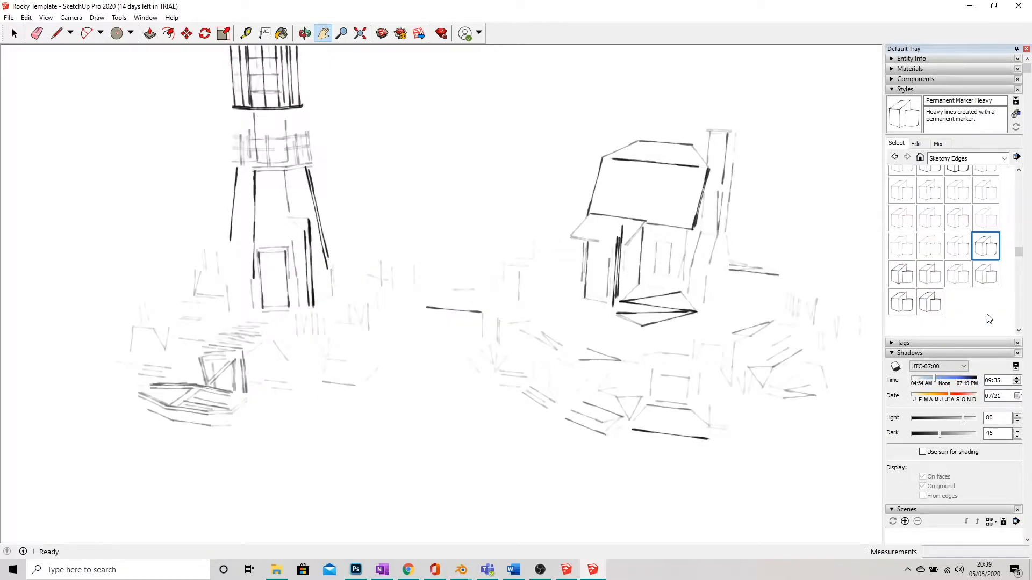
Try further sketchy styles on the model, including Scribble Light, Scribble Heavy and Twigs.
{"action": "left_click", "coordinate": [940, 298]}
{"action": "left_click", "coordinate": [930, 274]}
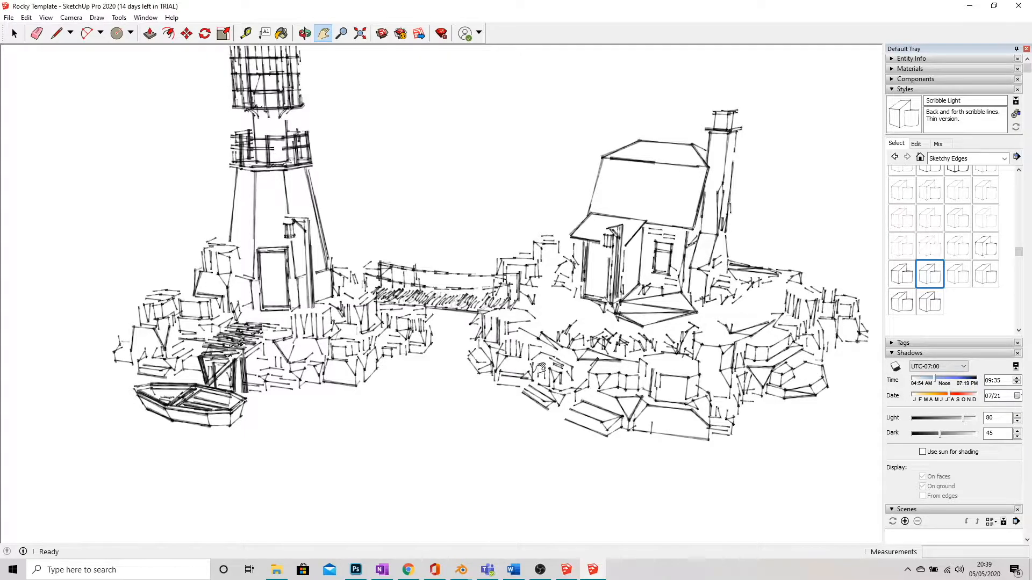
{"action": "left_click", "coordinate": [902, 274]}
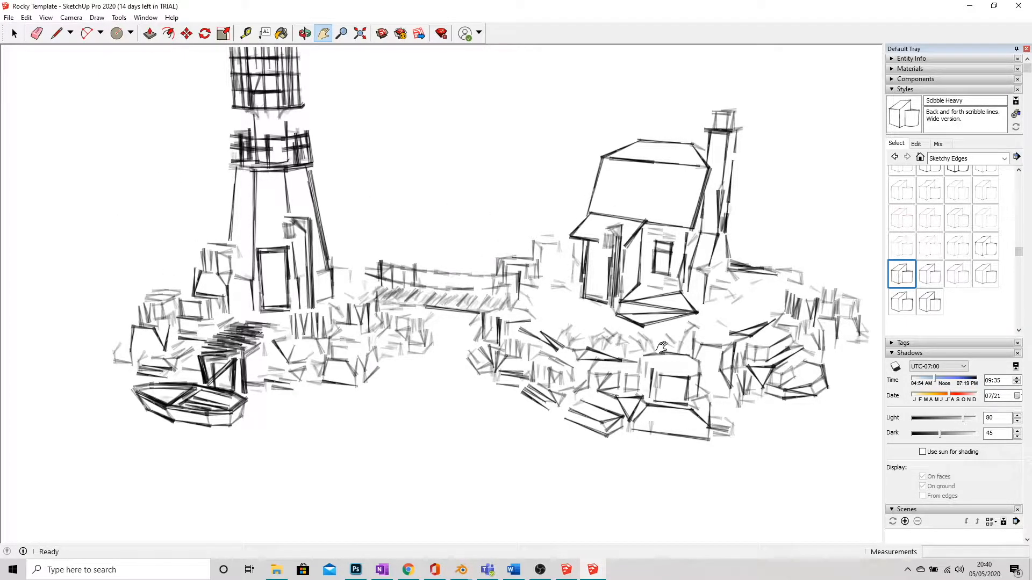
{"action": "left_click", "coordinate": [987, 275]}
Return to the Default Styles collection and apply 3D Printing Style to the model.
{"action": "scroll", "coordinate": [984, 263], "scroll_direction": "up", "scroll_amount": 3}
{"action": "left_click", "coordinate": [967, 158]}
{"action": "left_click", "coordinate": [959, 204]}
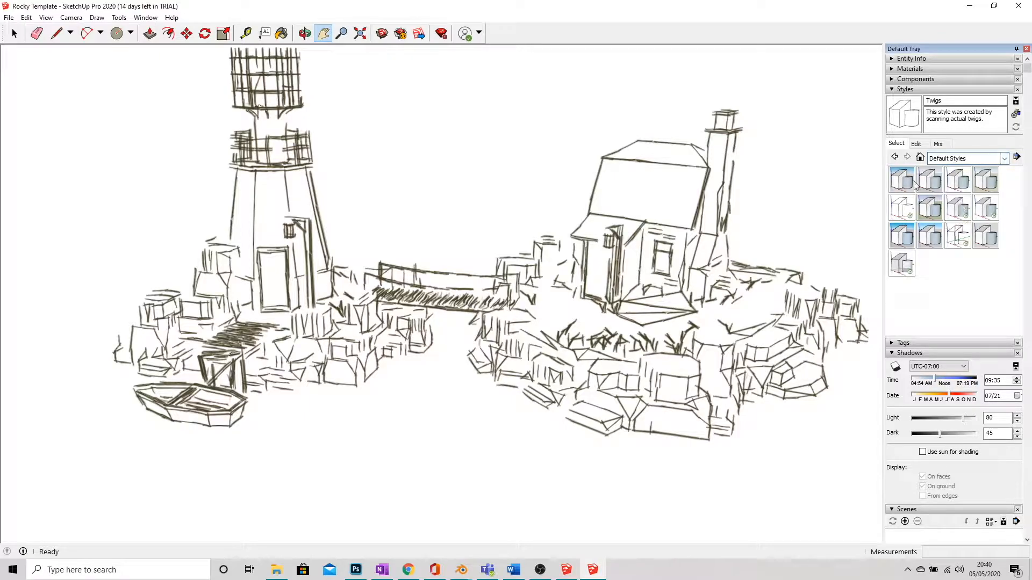
{"action": "left_click", "coordinate": [894, 184]}
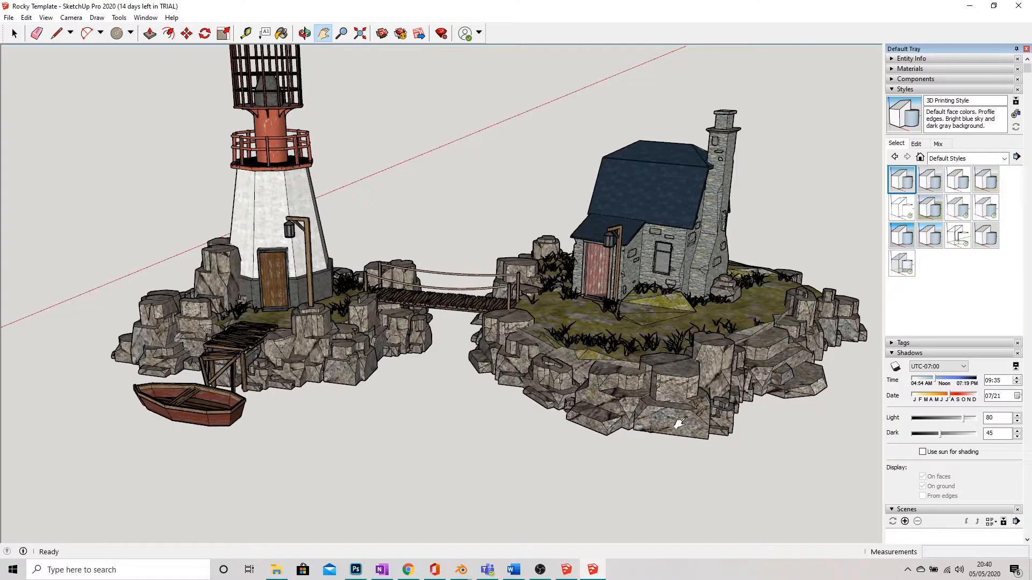
Open the background settings of 3D Printing Style and turn off the sky.
{"action": "left_click", "coordinate": [918, 150]}
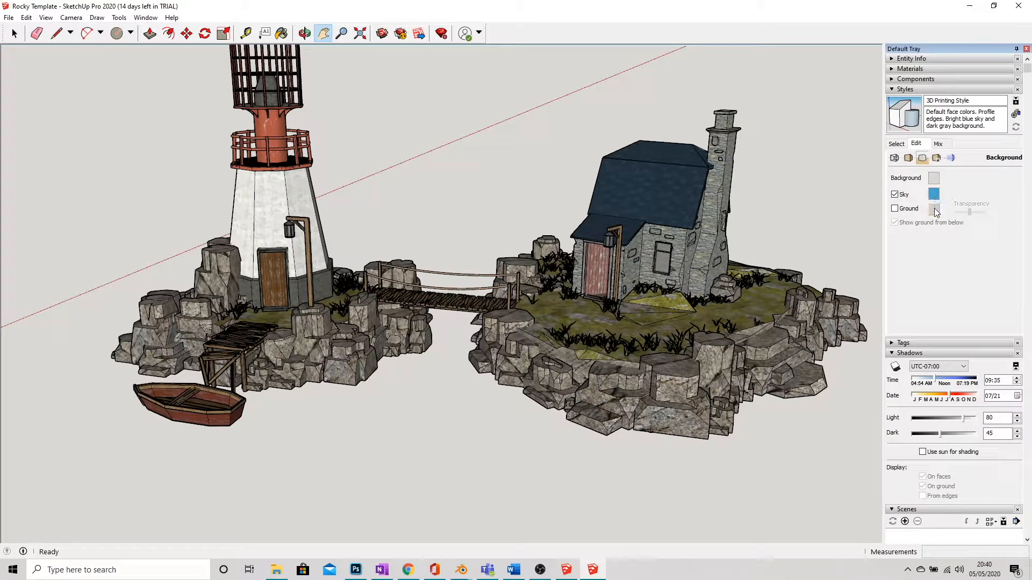
{"action": "scroll", "coordinate": [584, 479], "scroll_direction": "down", "scroll_amount": 2}
{"action": "middle_click_drag", "start_coordinate": [583, 479], "coordinate": [599, 430]}
{"action": "left_click", "coordinate": [895, 195]}
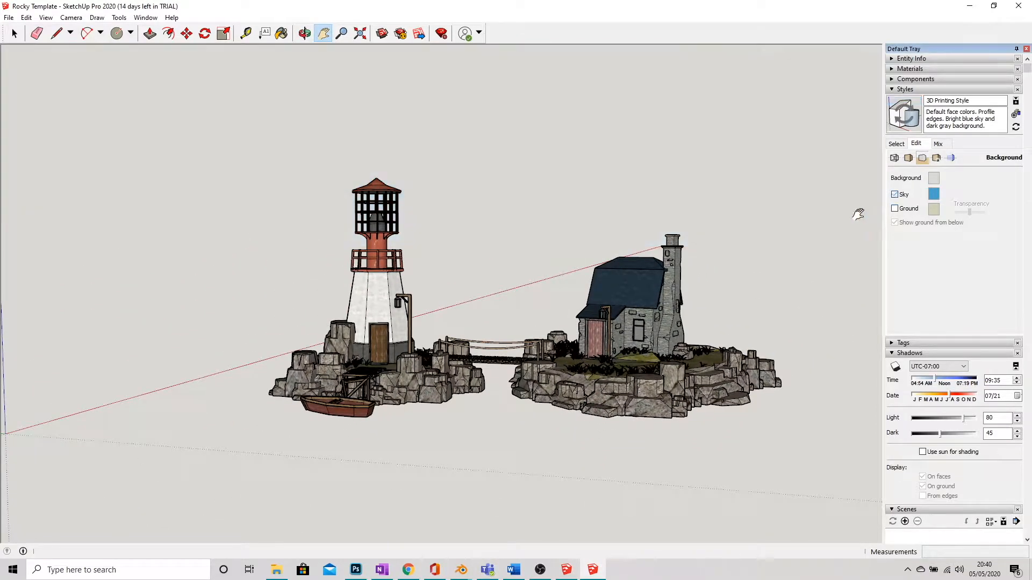
{"action": "scroll", "coordinate": [618, 442], "scroll_direction": "up", "scroll_amount": 1}
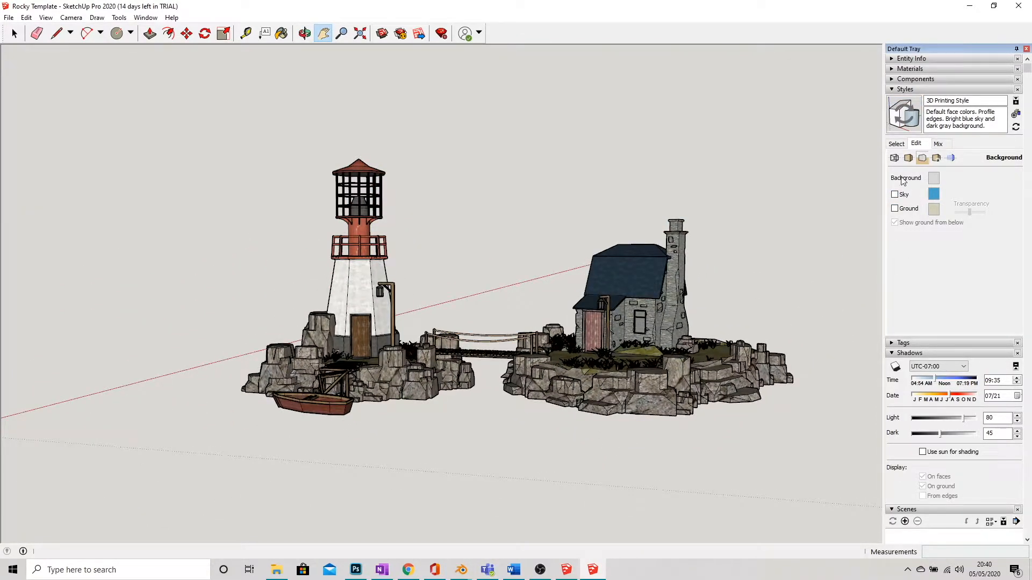
Change the style's background colour to white and check the model from the cottage side.
{"action": "left_click", "coordinate": [933, 180]}
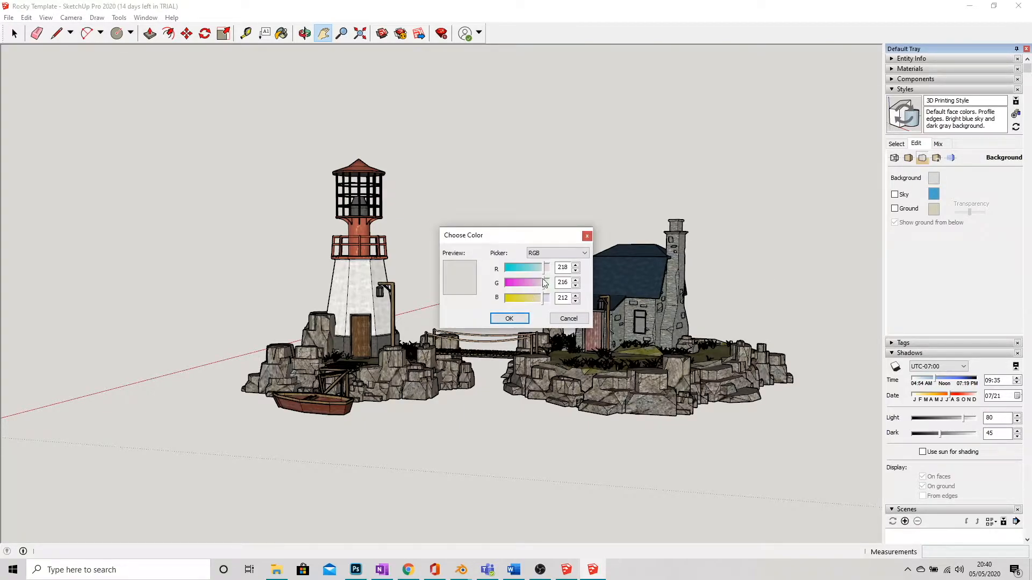
{"action": "left_click_drag", "start_coordinate": [546, 269], "coordinate": [556, 301]}
{"action": "left_click", "coordinate": [509, 319]}
{"action": "middle_click_drag", "start_coordinate": [572, 406], "coordinate": [257, 396]}
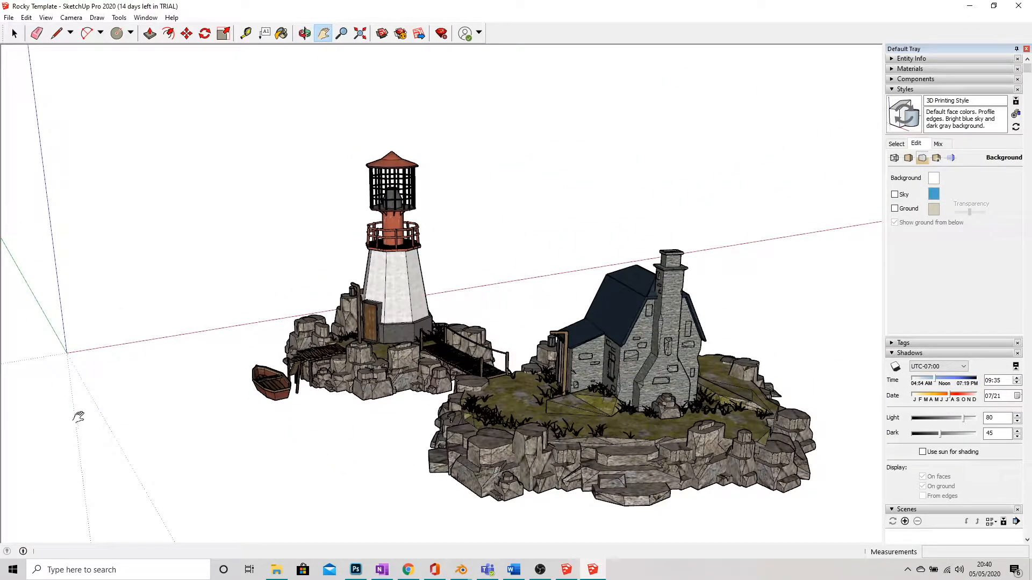
Hide the drawing axes and turn on the sky and ground in the style's background settings.
{"action": "left_click", "coordinate": [46, 18]}
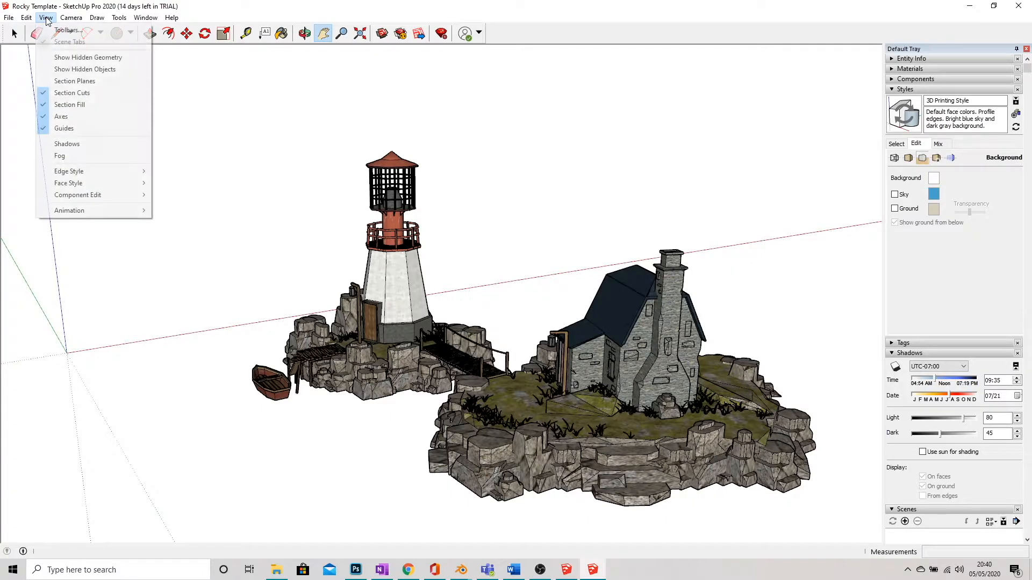
{"action": "left_click", "coordinate": [61, 116]}
{"action": "middle_click_drag", "start_coordinate": [258, 374], "coordinate": [421, 401]}
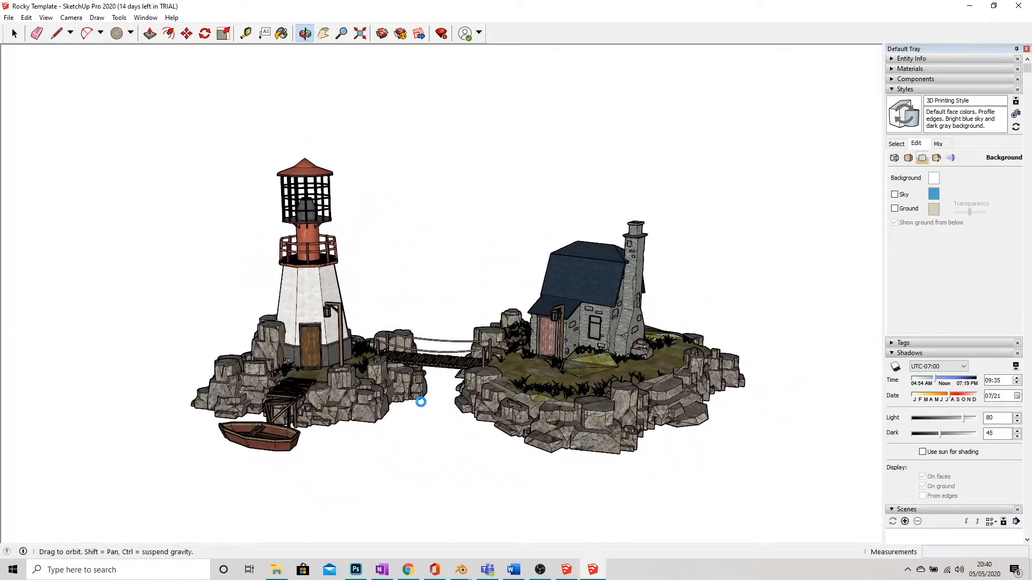
{"action": "scroll", "coordinate": [391, 460], "scroll_direction": "up", "scroll_amount": 2}
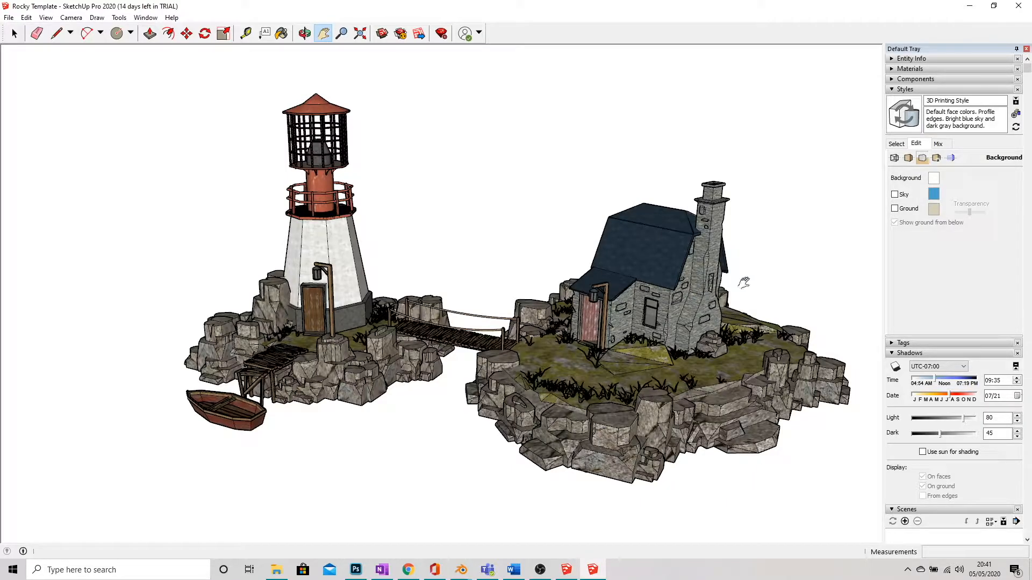
{"action": "left_click", "coordinate": [895, 195]}
{"action": "left_click", "coordinate": [895, 209]}
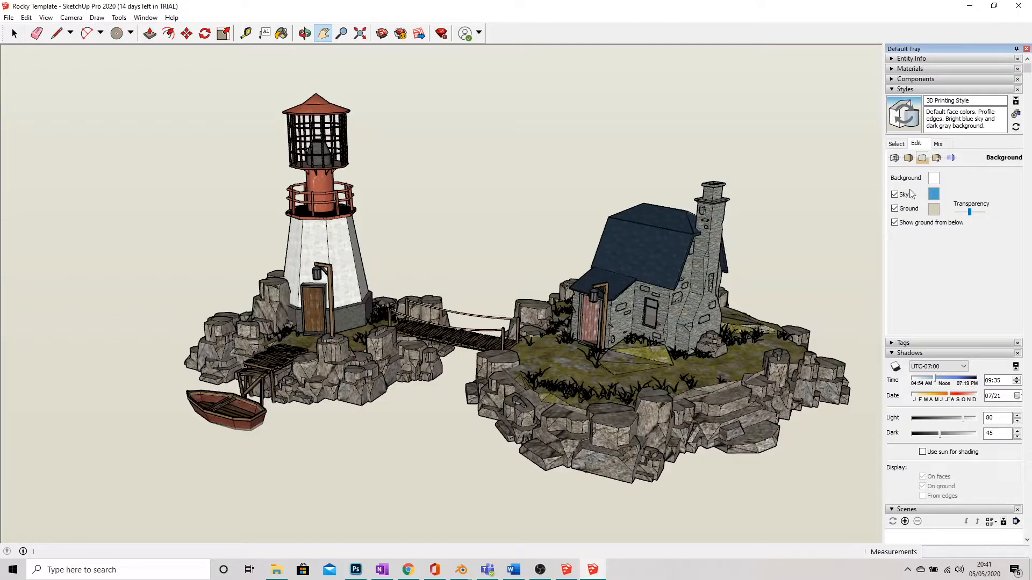
Try the style with Edges and Profiles turned off, inspect the whole model, and turn both back on.
{"action": "left_click", "coordinate": [895, 158]}
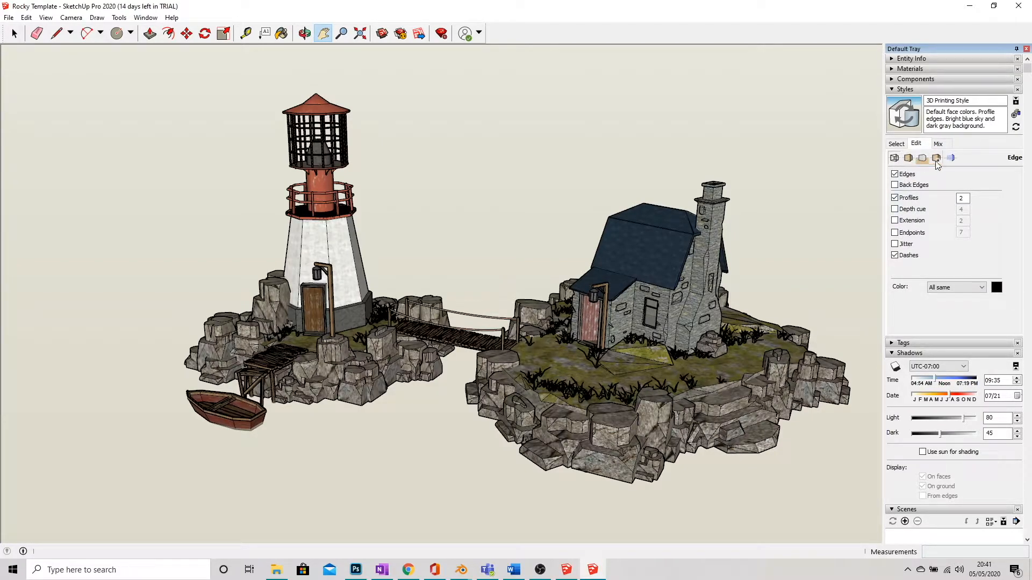
{"action": "left_click", "coordinate": [895, 175]}
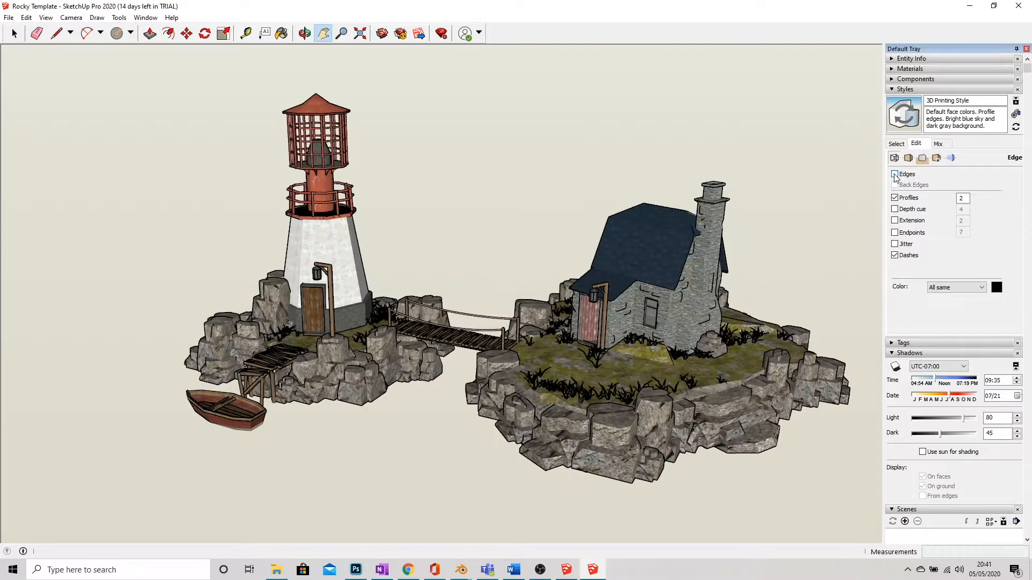
{"action": "scroll", "coordinate": [693, 382], "scroll_direction": "up", "scroll_amount": 1}
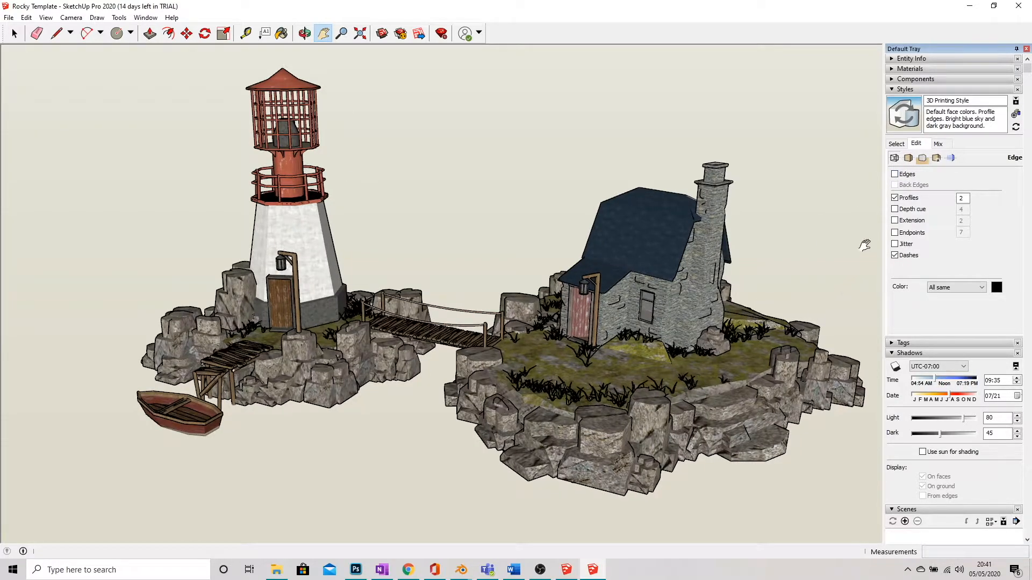
{"action": "left_click", "coordinate": [894, 198]}
{"action": "middle_click_drag", "start_coordinate": [252, 363], "coordinate": [237, 335]}
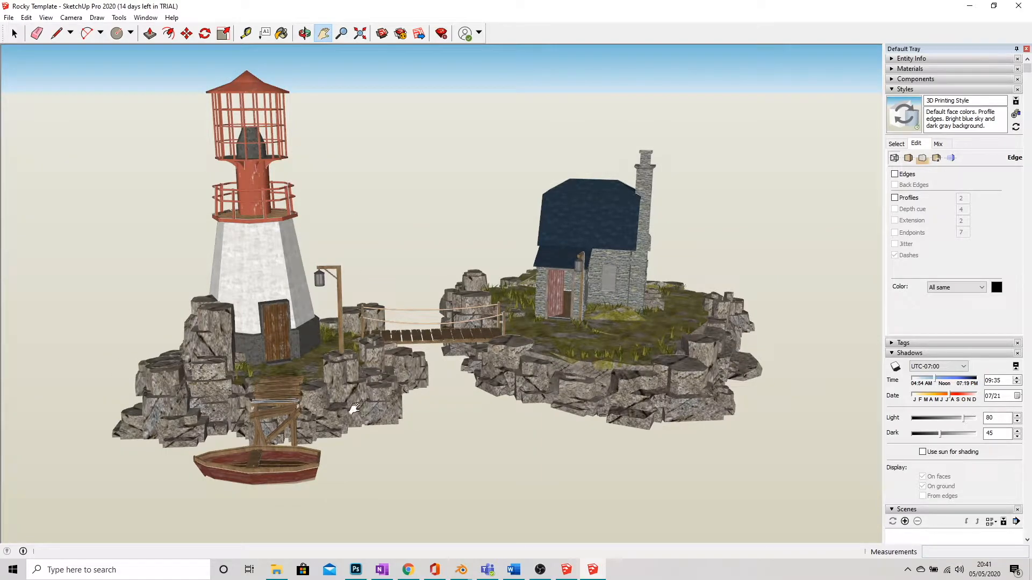
{"action": "middle_click_drag", "start_coordinate": [355, 408], "coordinate": [578, 399]}
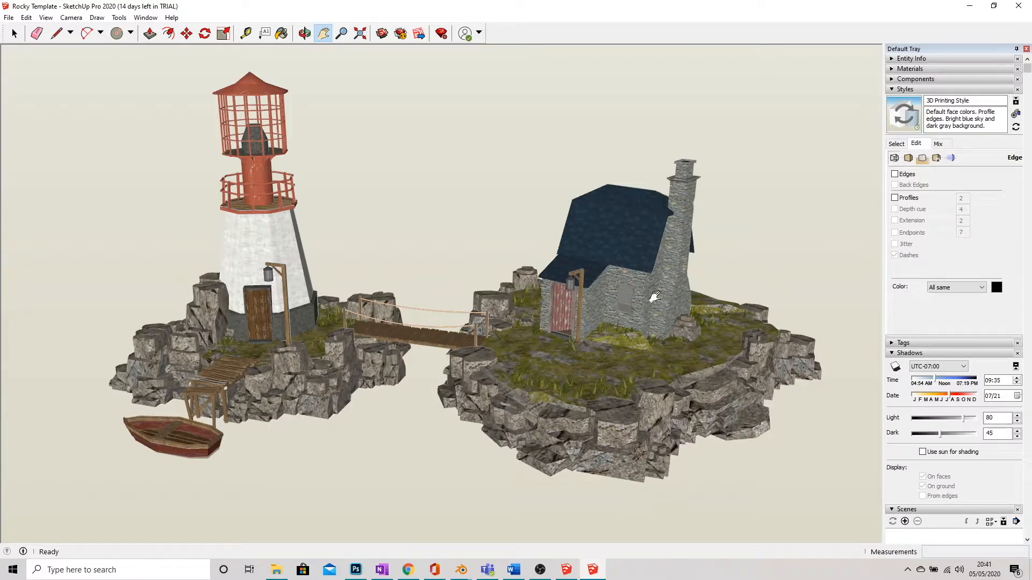
{"action": "left_click", "coordinate": [894, 174]}
{"action": "left_click", "coordinate": [894, 198]}
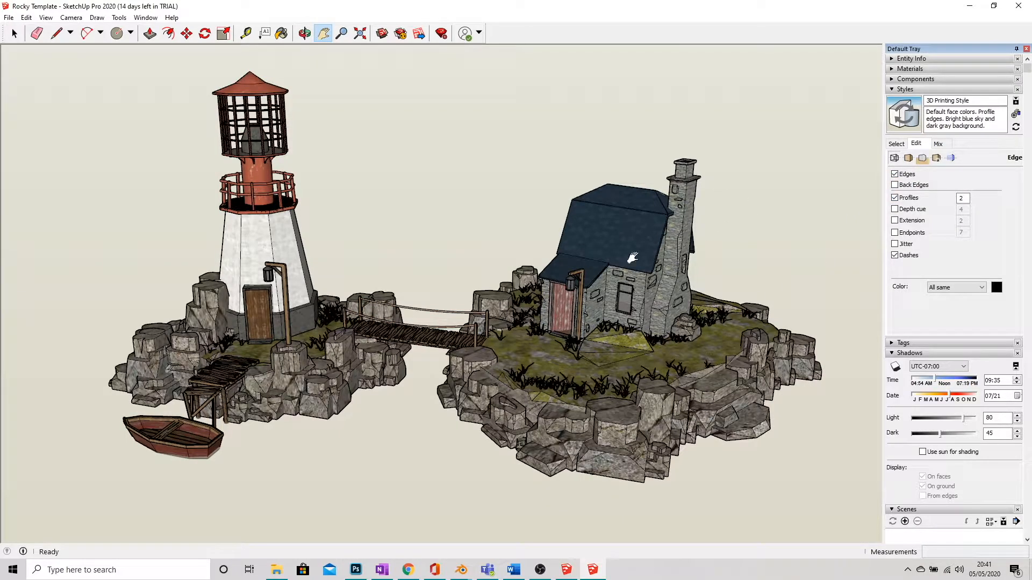
{"action": "left_click", "coordinate": [13, 33]}
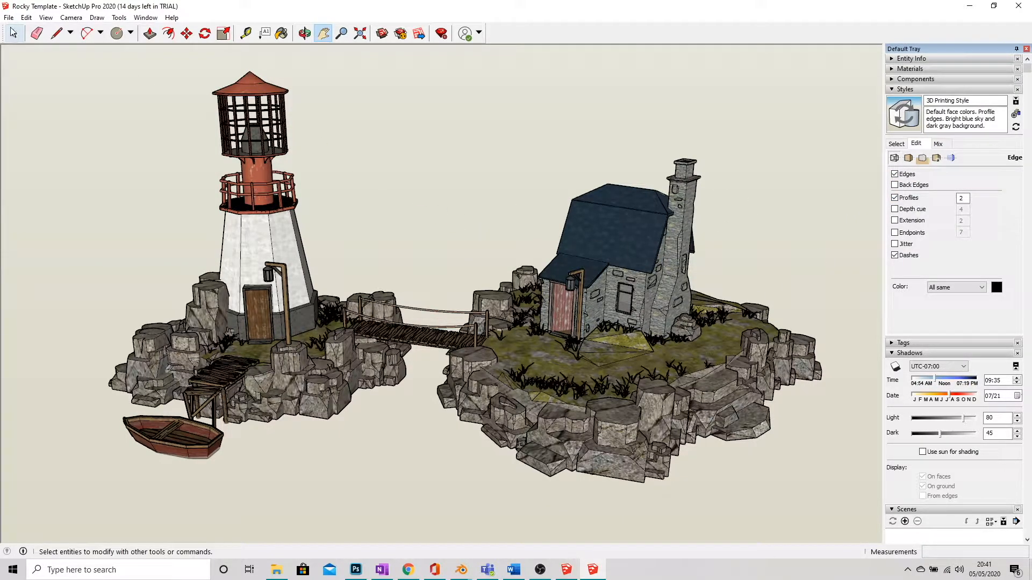
{"action": "left_click", "coordinate": [9, 17]}
{"action": "mouse_move", "coordinate": [30, 199]}
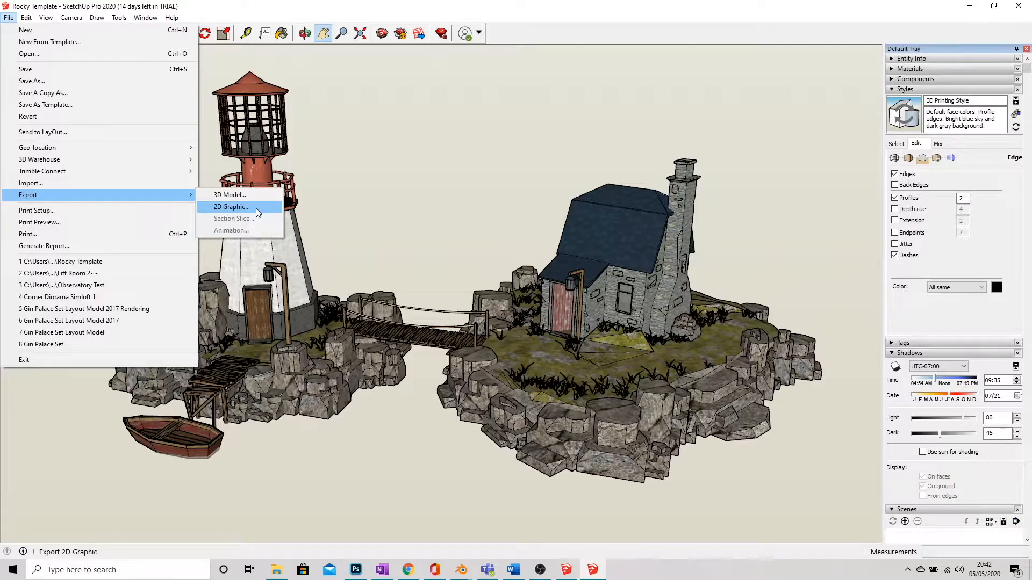
{"action": "left_click", "coordinate": [453, 176]}
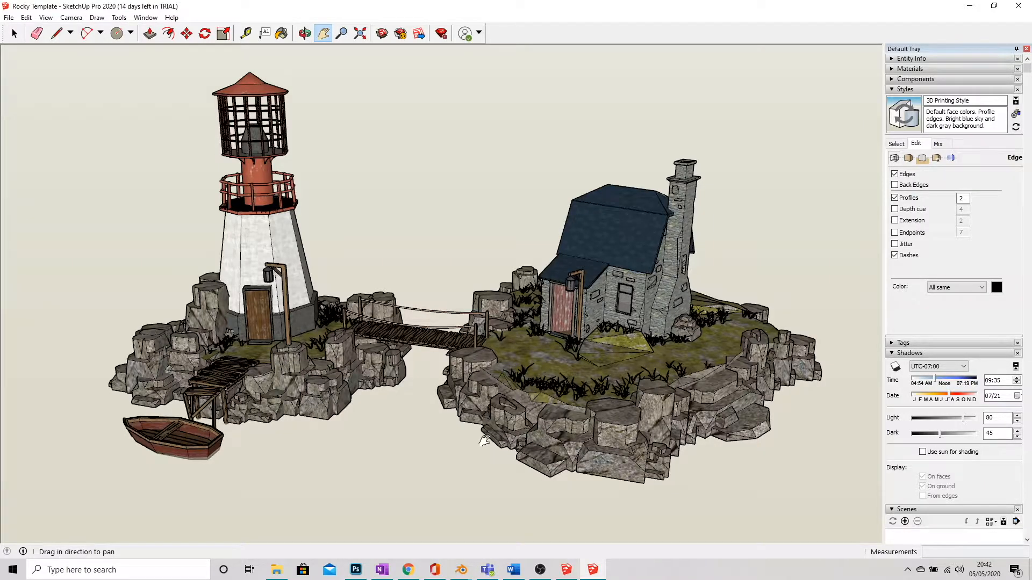
Frame both islands from the front and add a first scene, saving the style changes as a new style.
{"action": "scroll", "coordinate": [484, 440], "scroll_direction": "down", "scroll_amount": 2}
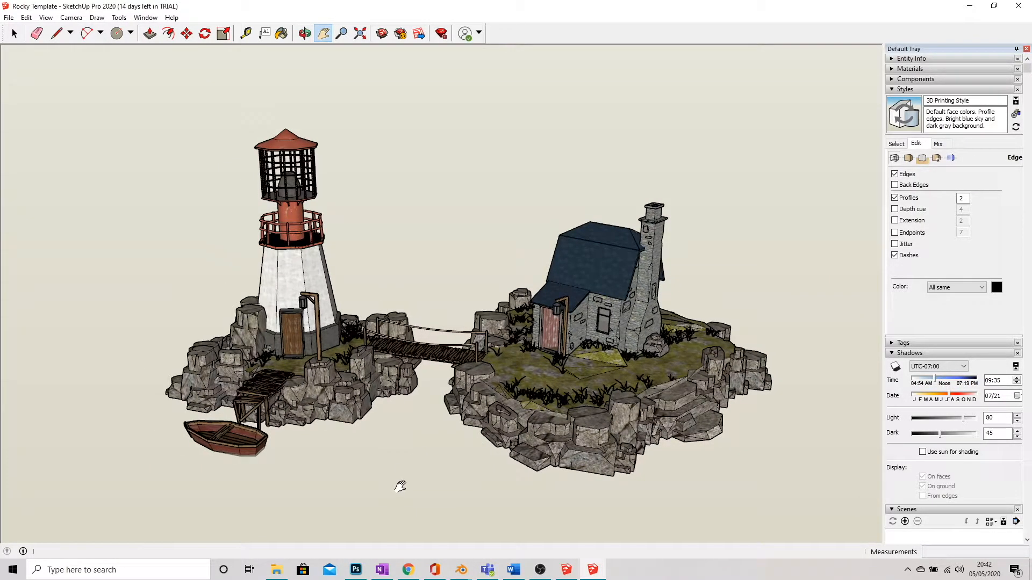
{"action": "scroll", "coordinate": [397, 486], "scroll_direction": "up", "scroll_amount": 1}
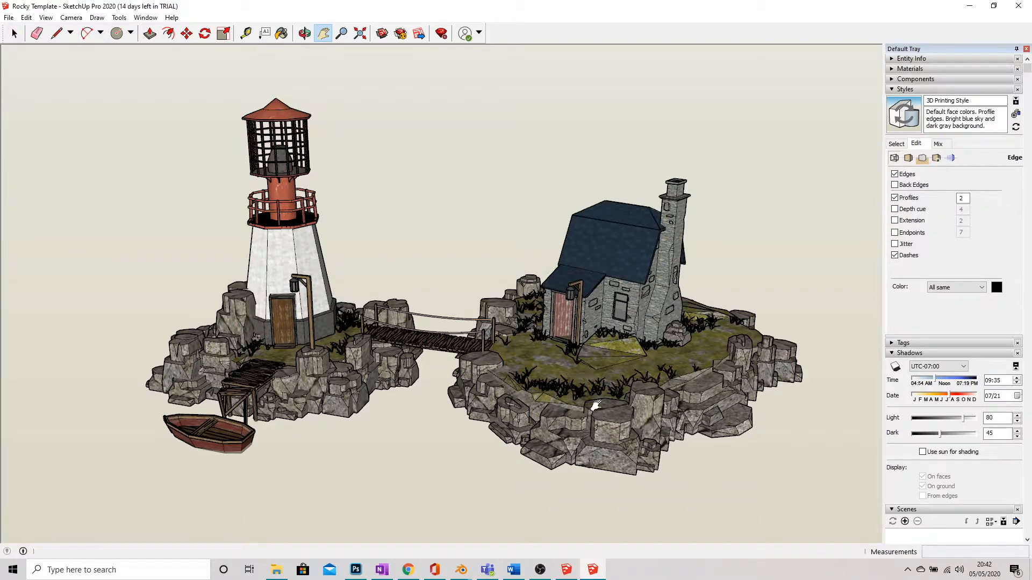
{"action": "key", "text": "o"}
{"action": "left_click_drag", "start_coordinate": [563, 236], "coordinate": [591, 261]}
{"action": "key", "text": "h"}
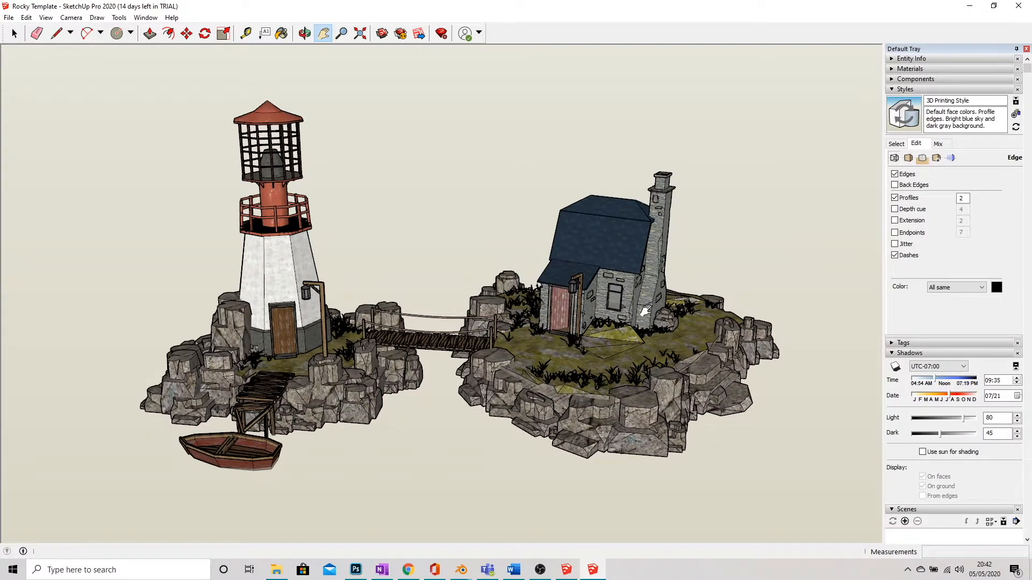
{"action": "left_click", "coordinate": [901, 354]}
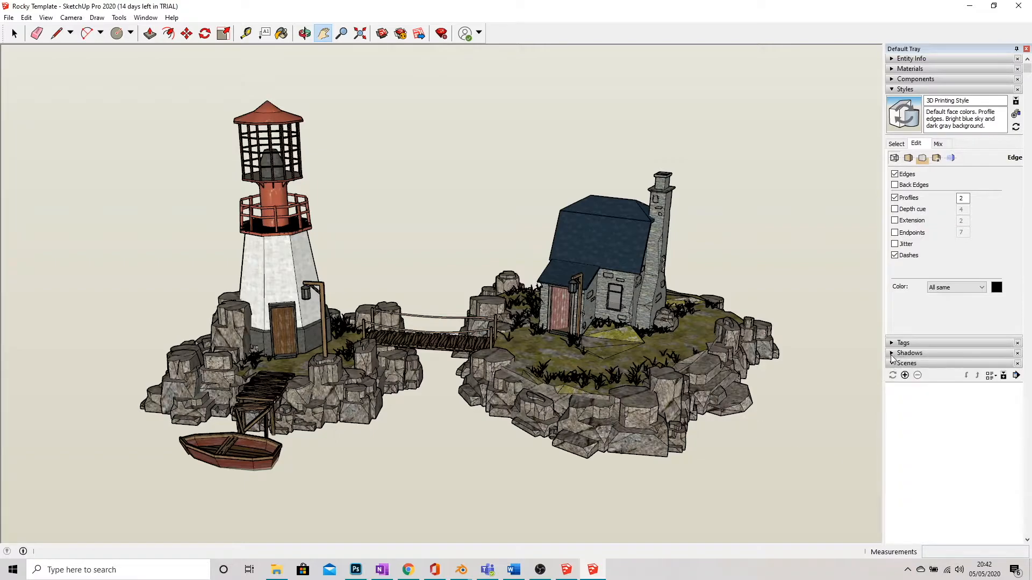
{"action": "left_click", "coordinate": [891, 91]}
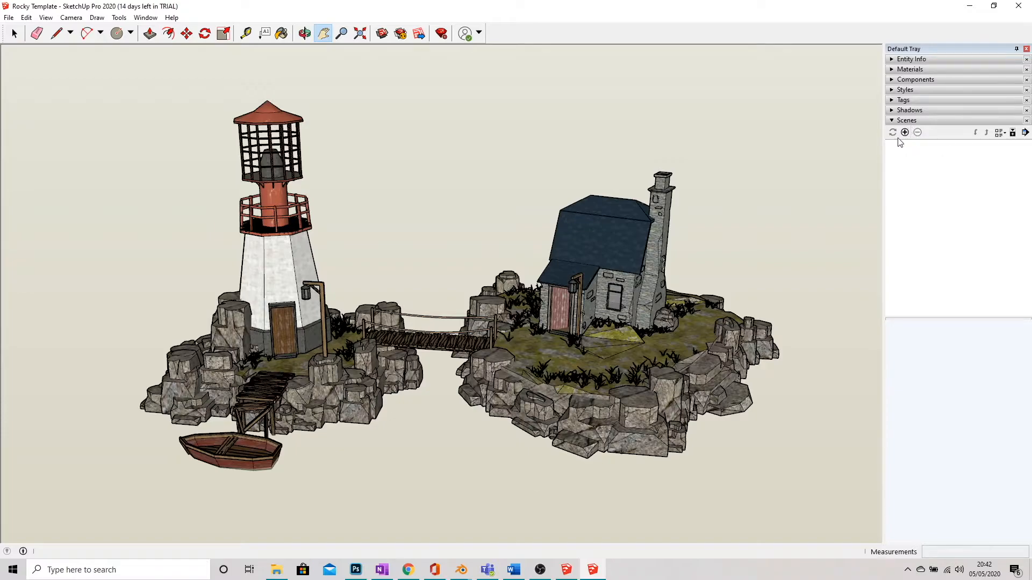
{"action": "left_click", "coordinate": [905, 133]}
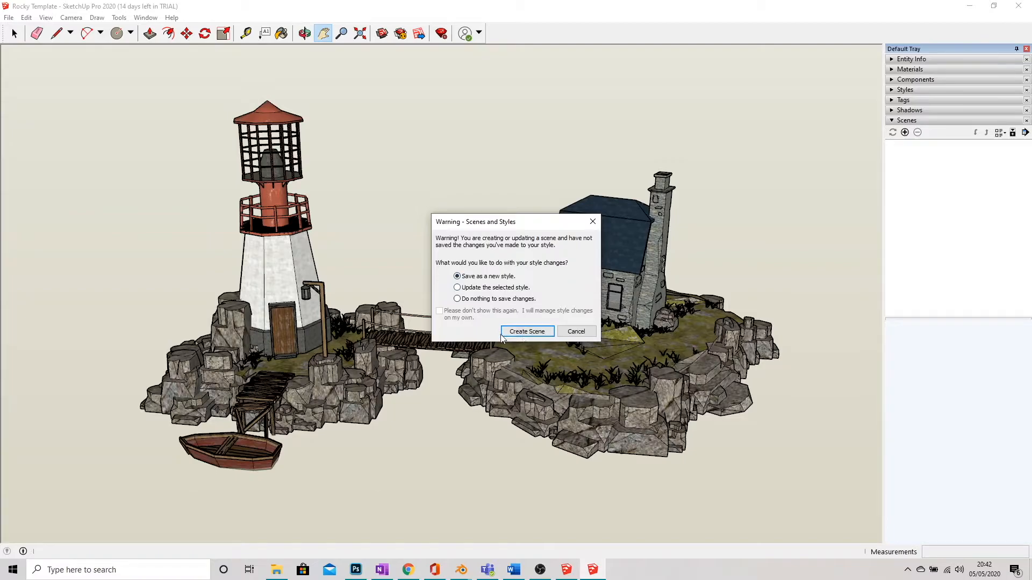
{"action": "left_click", "coordinate": [525, 331]}
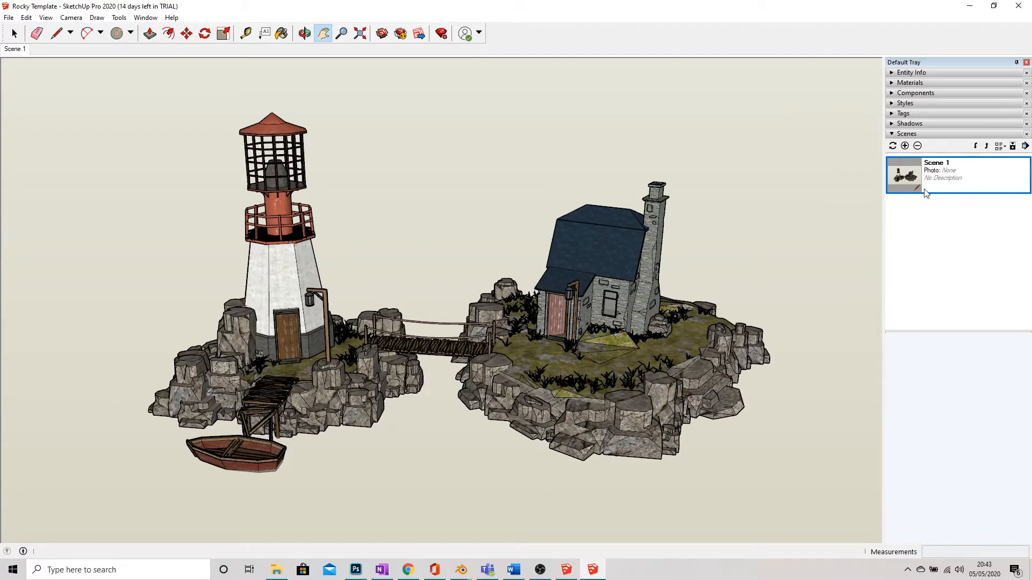
Add a second scene viewed from the cottage's chimney end with the lighthouse behind it.
{"action": "key", "text": "o"}
{"action": "left_click_drag", "start_coordinate": [720, 314], "coordinate": [333, 343]}
{"action": "middle_click_drag", "start_coordinate": [333, 343], "coordinate": [299, 352]}
{"action": "scroll", "coordinate": [365, 328], "scroll_direction": "down", "scroll_amount": 1}
{"action": "scroll", "coordinate": [349, 521], "scroll_direction": "up", "scroll_amount": 1}
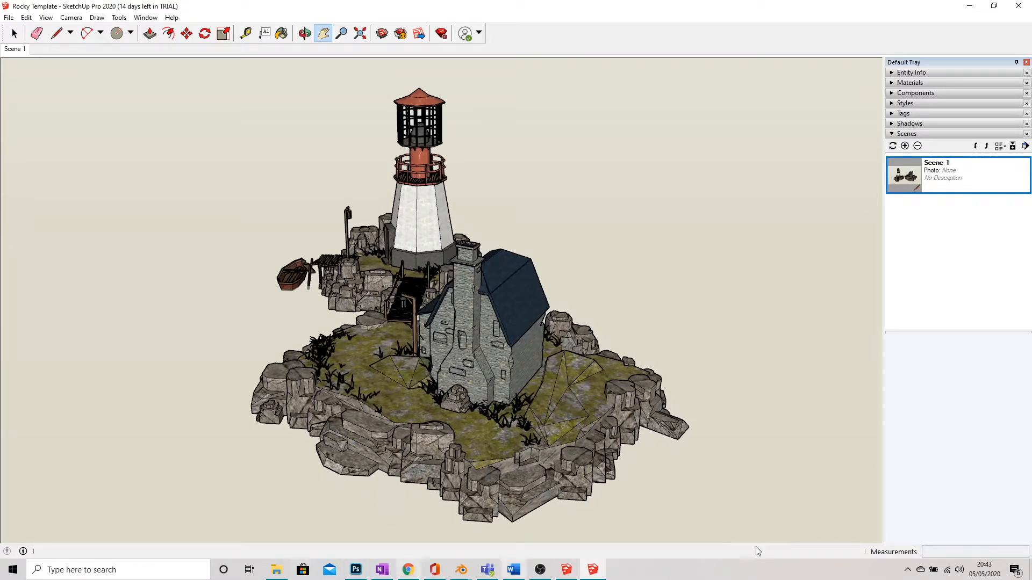
{"action": "left_click", "coordinate": [905, 146]}
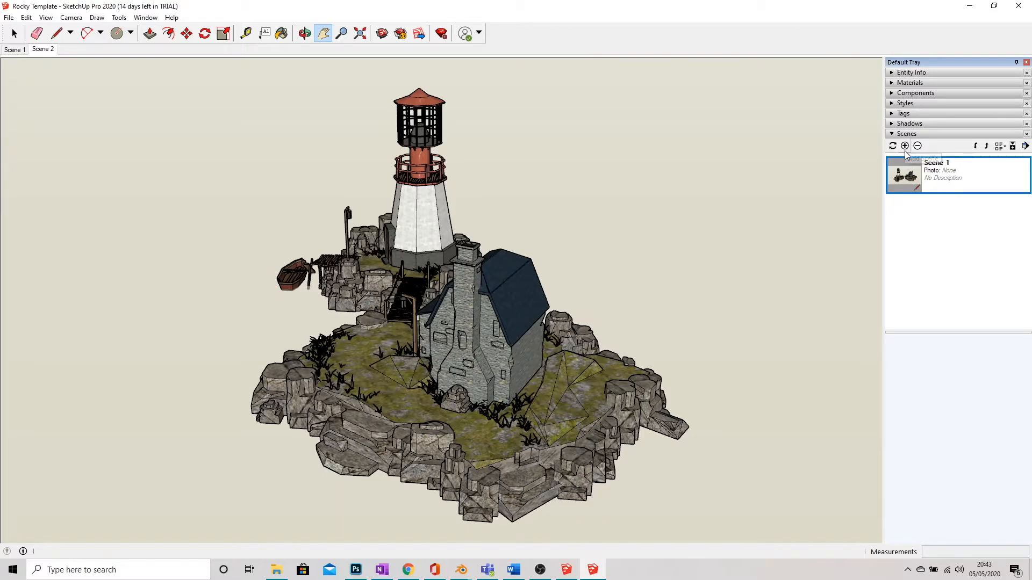
Add a third scene showing both islands from behind and a fourth close-up scene from the lighthouse end with the jetty and boat.
{"action": "middle_click_drag", "start_coordinate": [709, 326], "coordinate": [97, 305]}
{"action": "left_click", "coordinate": [905, 146]}
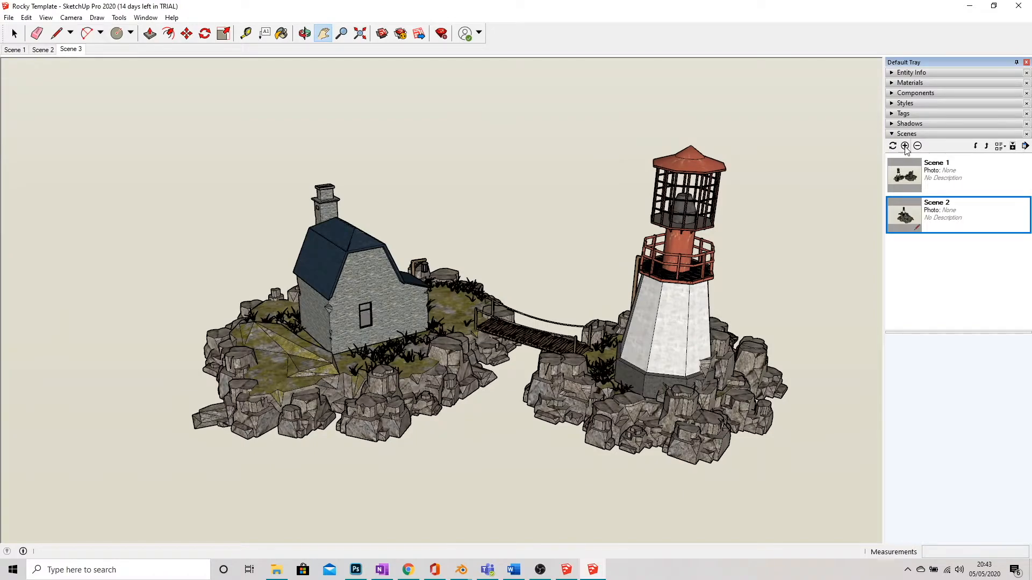
{"action": "middle_click_drag", "start_coordinate": [795, 268], "coordinate": [268, 376]}
{"action": "scroll", "coordinate": [279, 369], "scroll_direction": "up", "scroll_amount": 2}
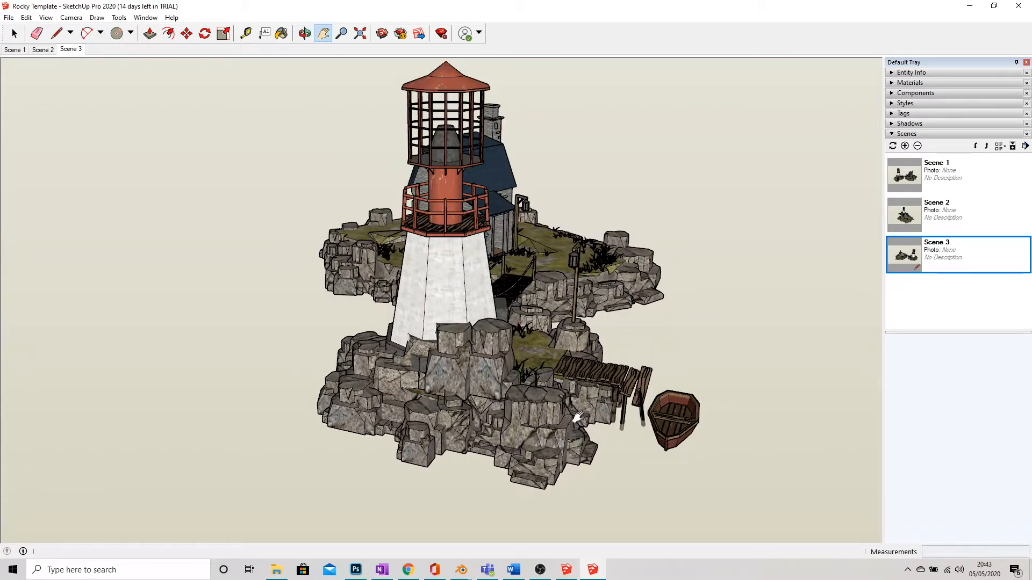
{"action": "scroll", "coordinate": [751, 474], "scroll_direction": "up", "scroll_amount": 2}
{"action": "left_click", "coordinate": [904, 147]}
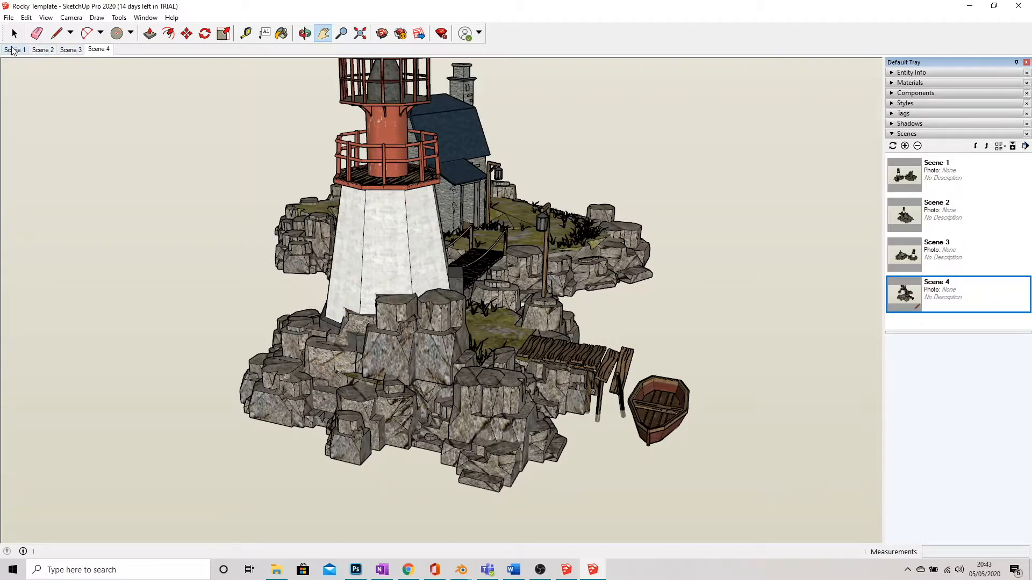
View the four saved scenes in order and return to Scene 1.
{"action": "left_click", "coordinate": [17, 52]}
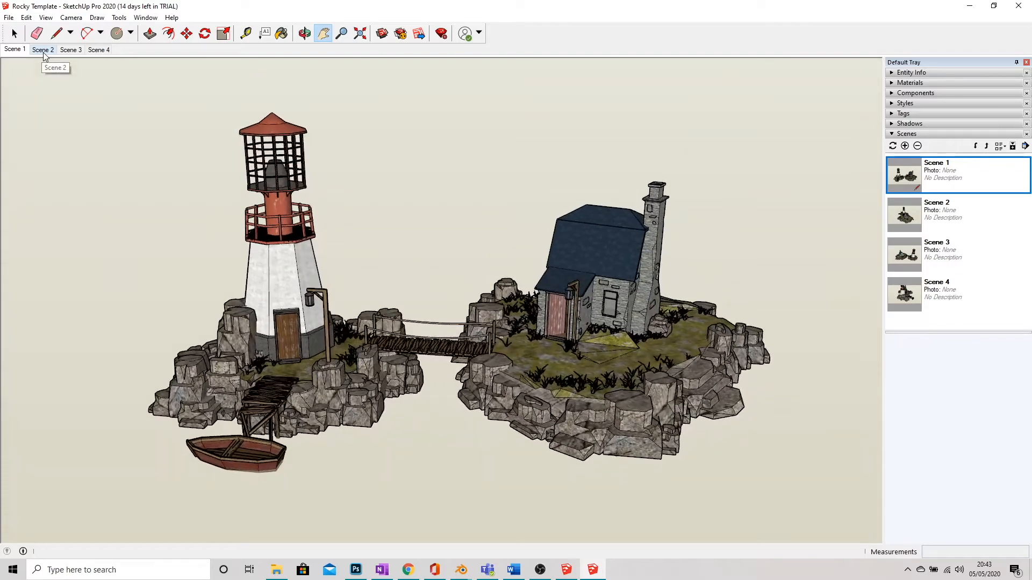
{"action": "left_click", "coordinate": [43, 53]}
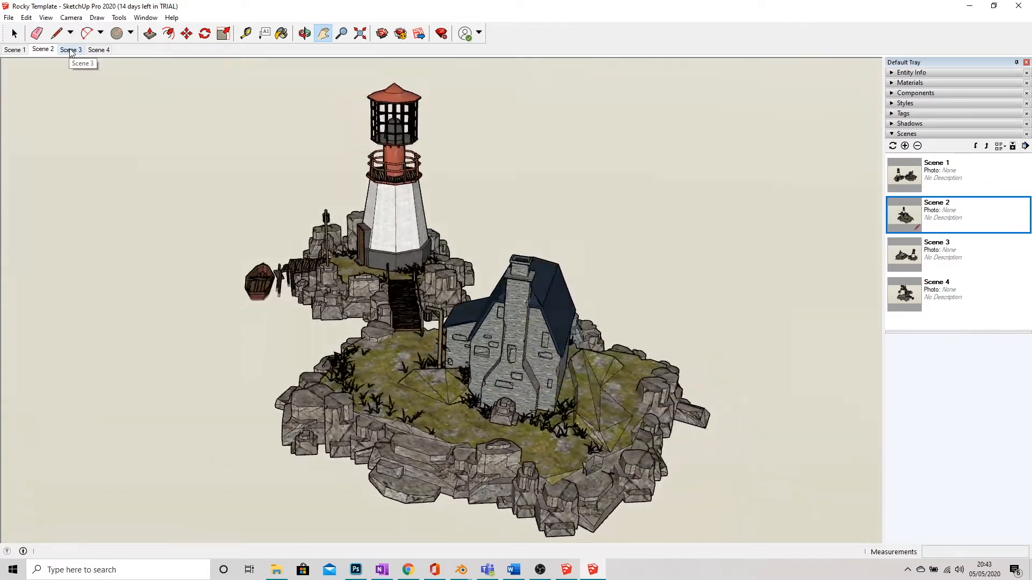
{"action": "left_click", "coordinate": [70, 52]}
{"action": "left_click", "coordinate": [97, 50]}
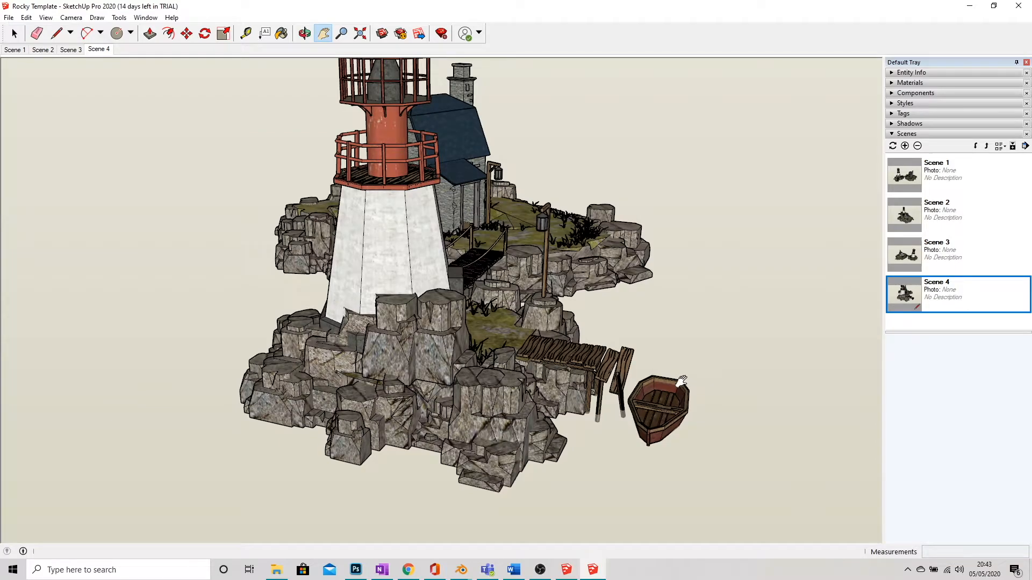
{"action": "left_click", "coordinate": [18, 52]}
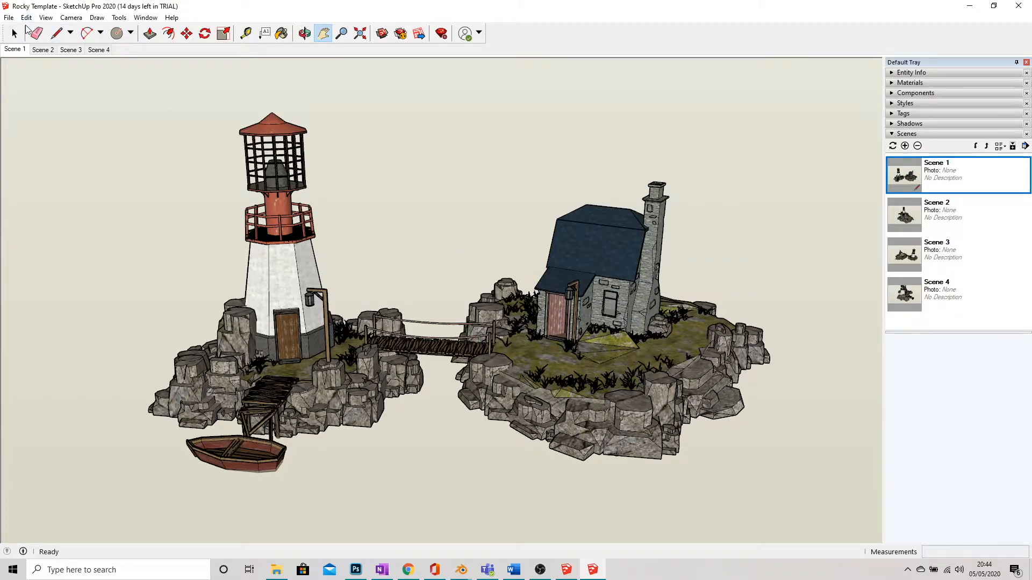
Adjust the scene transition and scene delay times in the model's animation settings.
{"action": "left_click", "coordinate": [41, 17]}
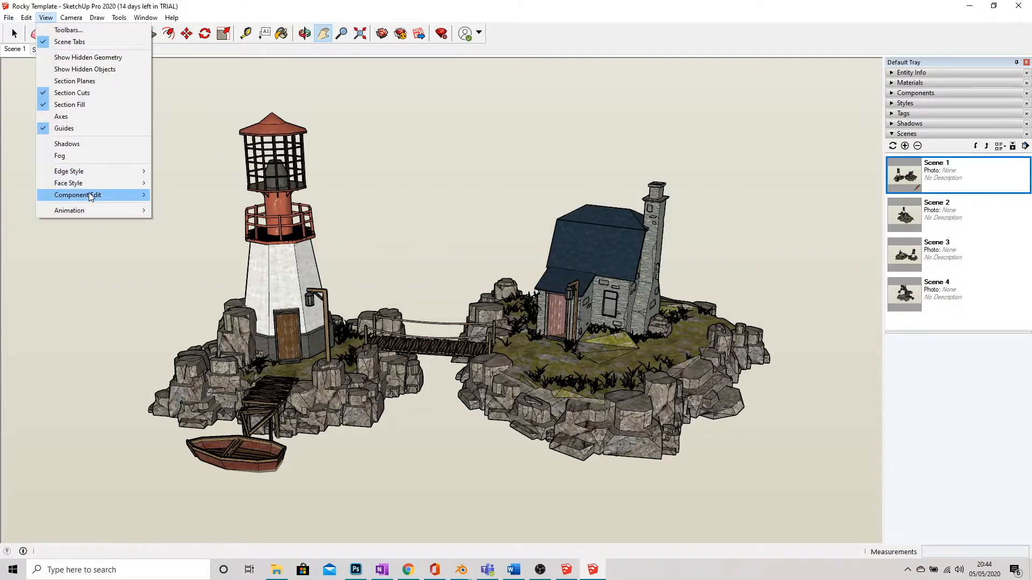
{"action": "mouse_move", "coordinate": [84, 209]}
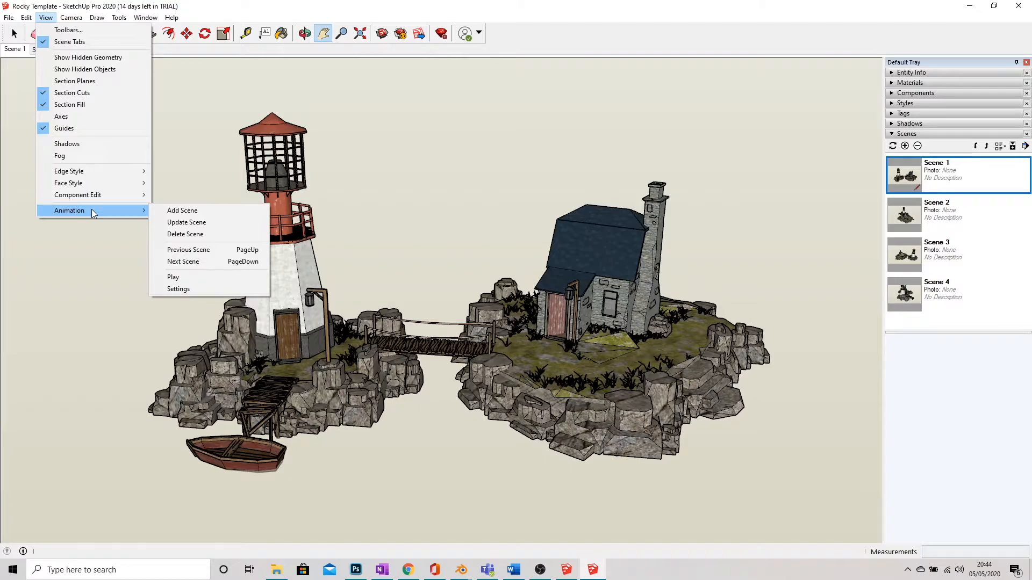
{"action": "left_click", "coordinate": [181, 290]}
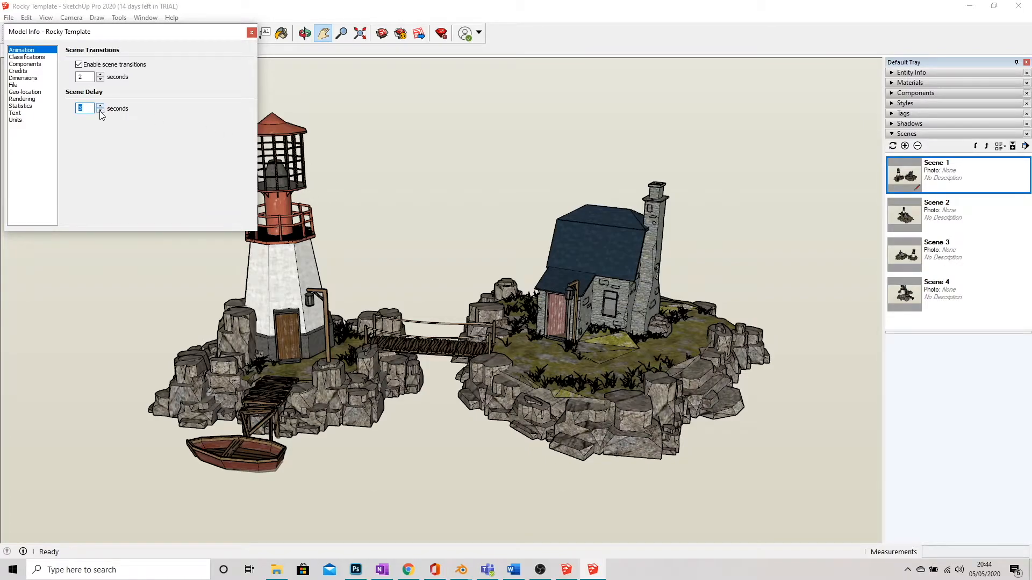
{"action": "left_click", "coordinate": [100, 76]}
{"action": "left_click", "coordinate": [252, 33]}
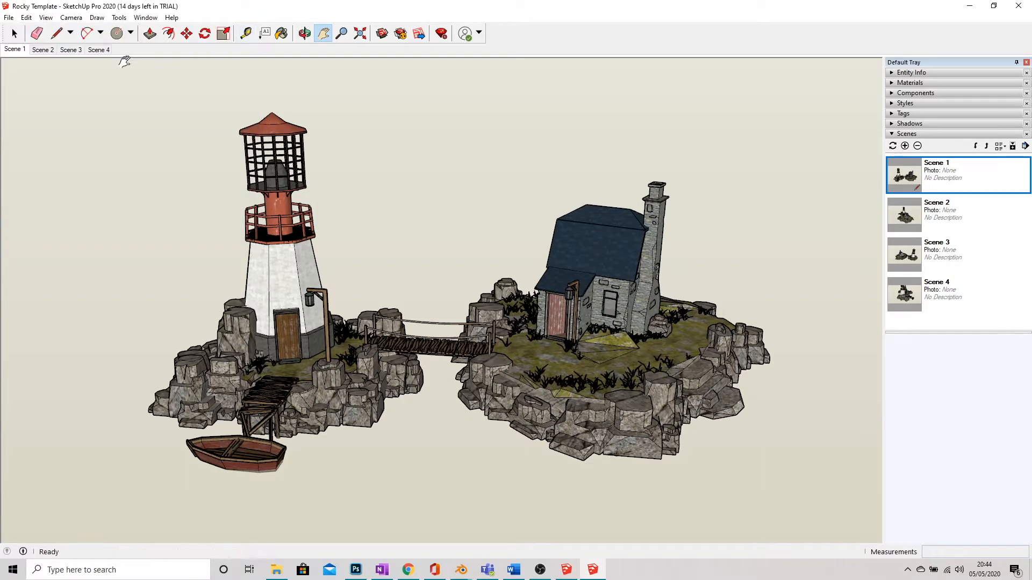
Play the animation through the saved scenes and stop the playback.
{"action": "left_click", "coordinate": [46, 18]}
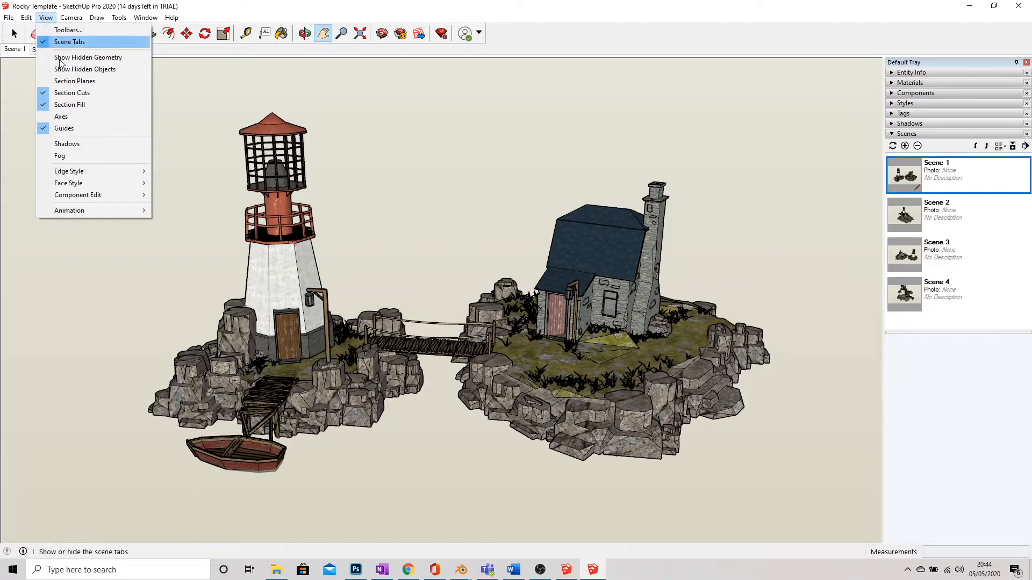
{"action": "mouse_move", "coordinate": [108, 210]}
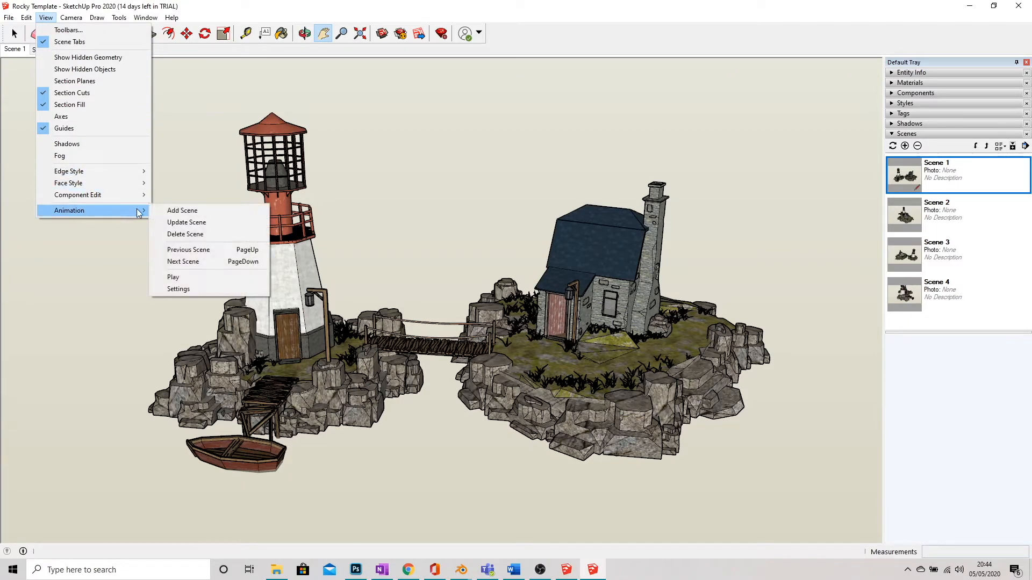
{"action": "left_click", "coordinate": [191, 279]}
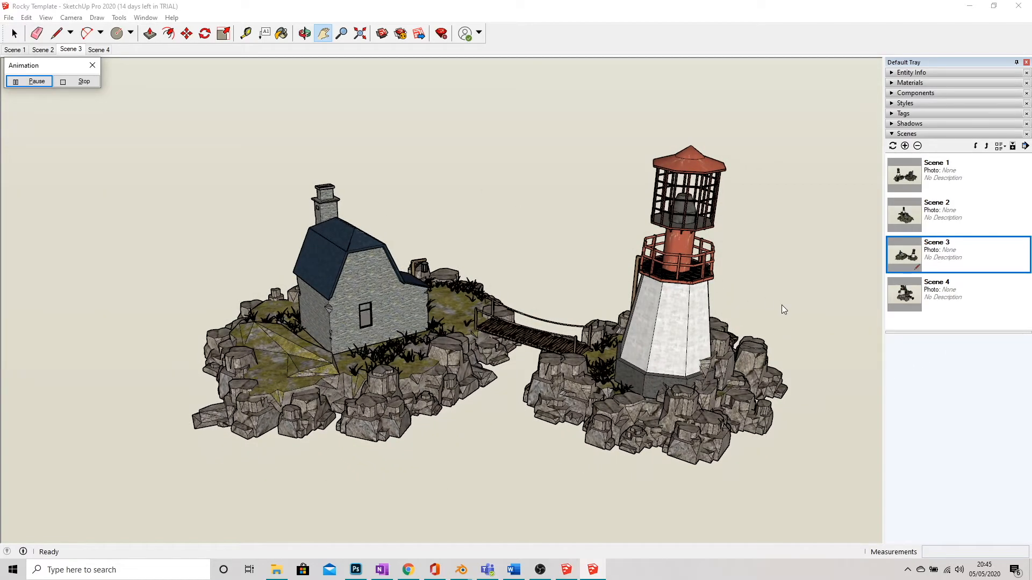
{"action": "left_click", "coordinate": [80, 82]}
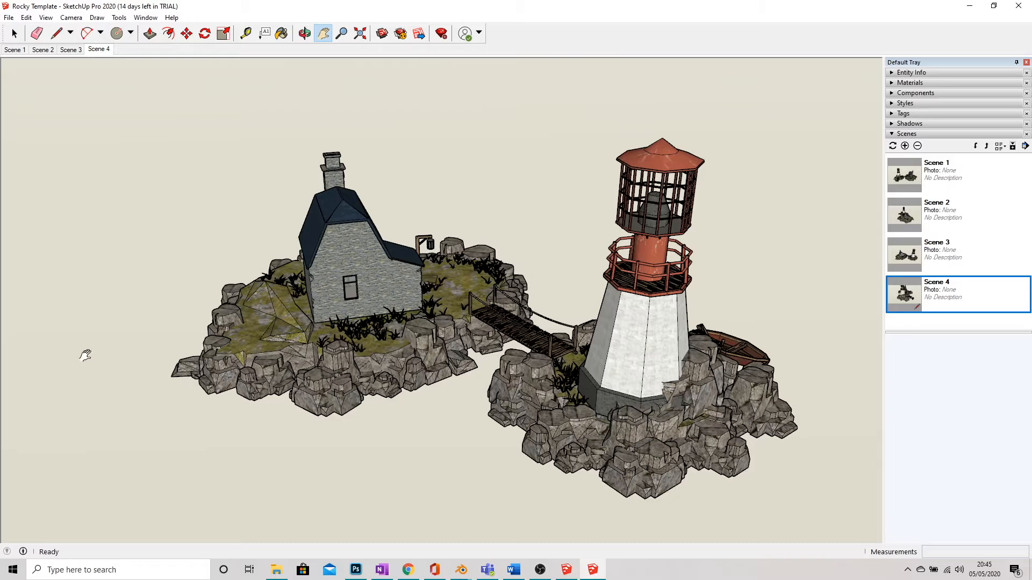
Examine the file formats offered for exporting the scene animation, keeping MP4 H.264 video, and leave without exporting.
{"action": "left_click", "coordinate": [10, 19]}
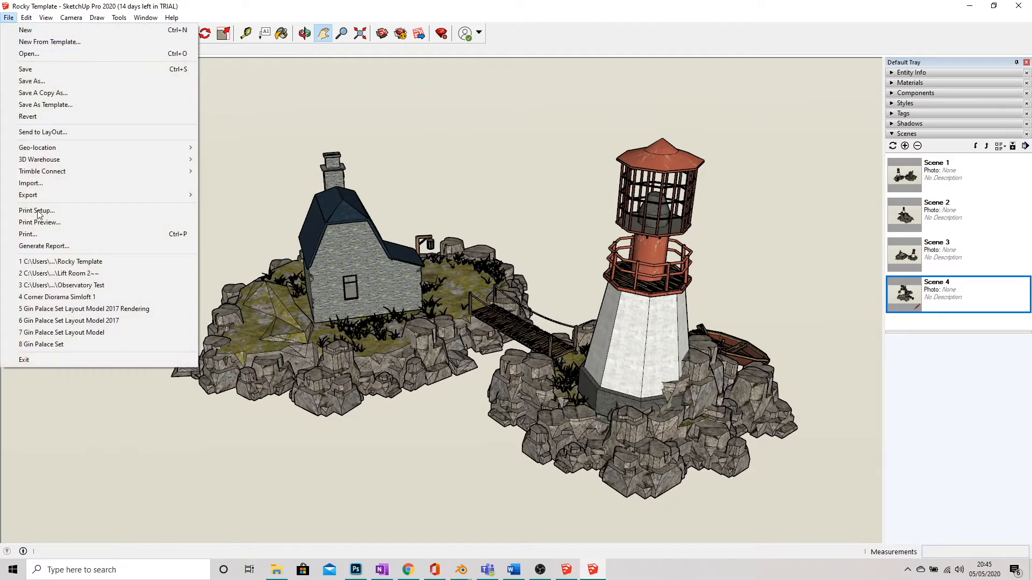
{"action": "mouse_move", "coordinate": [80, 194]}
{"action": "left_click", "coordinate": [252, 231]}
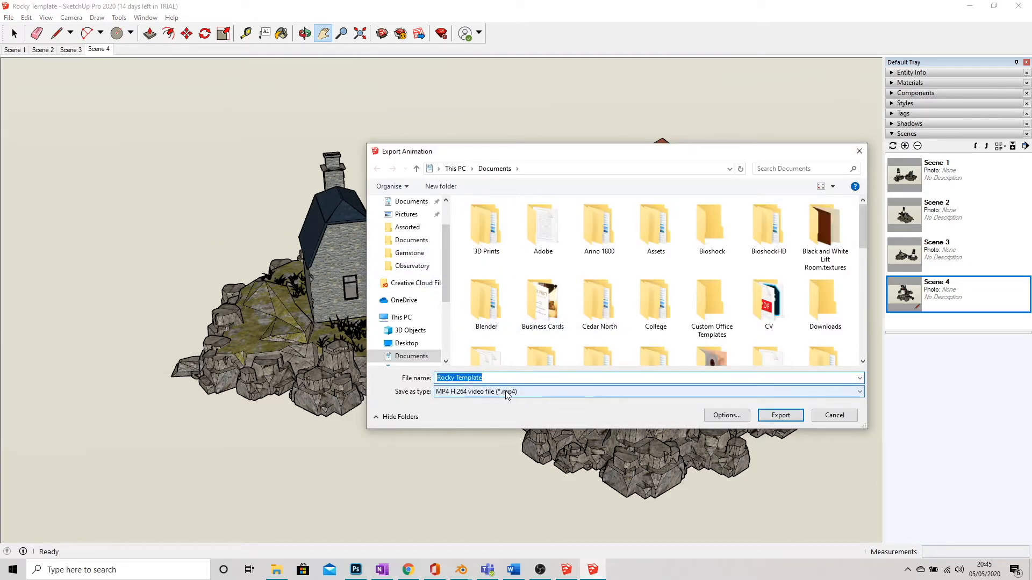
{"action": "left_click", "coordinate": [505, 394]}
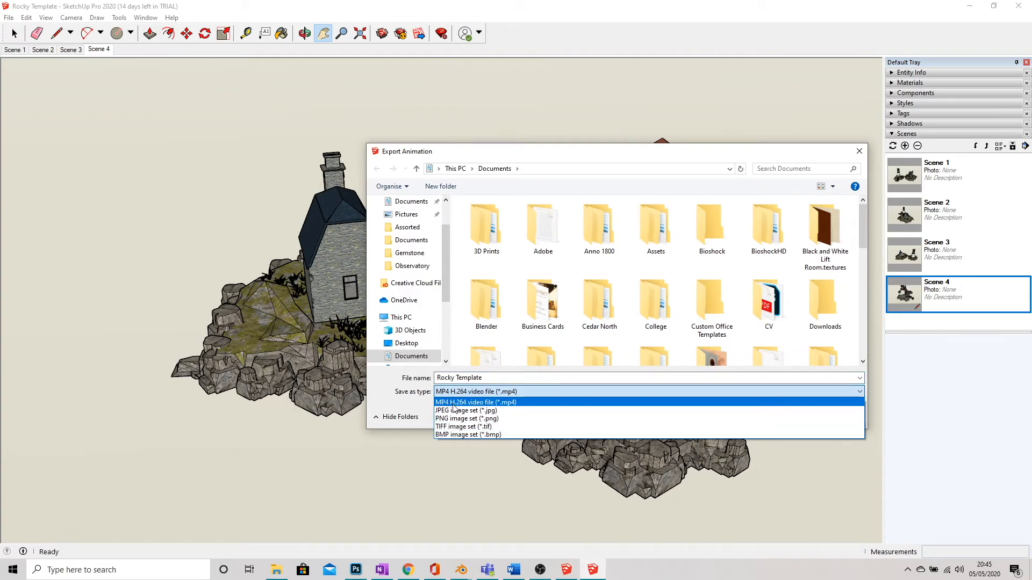
{"action": "left_click", "coordinate": [375, 393]}
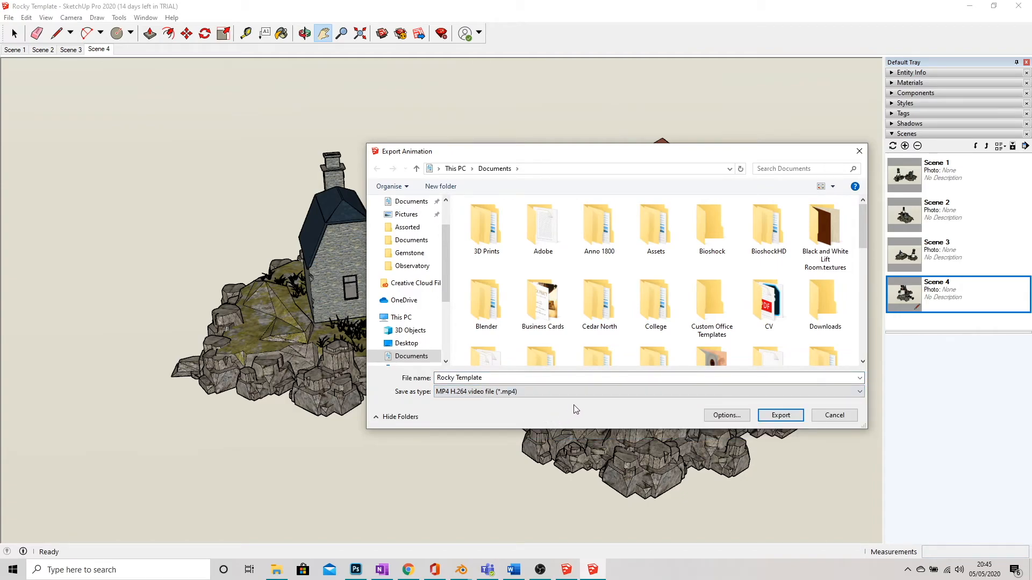
{"action": "left_click", "coordinate": [835, 415]}
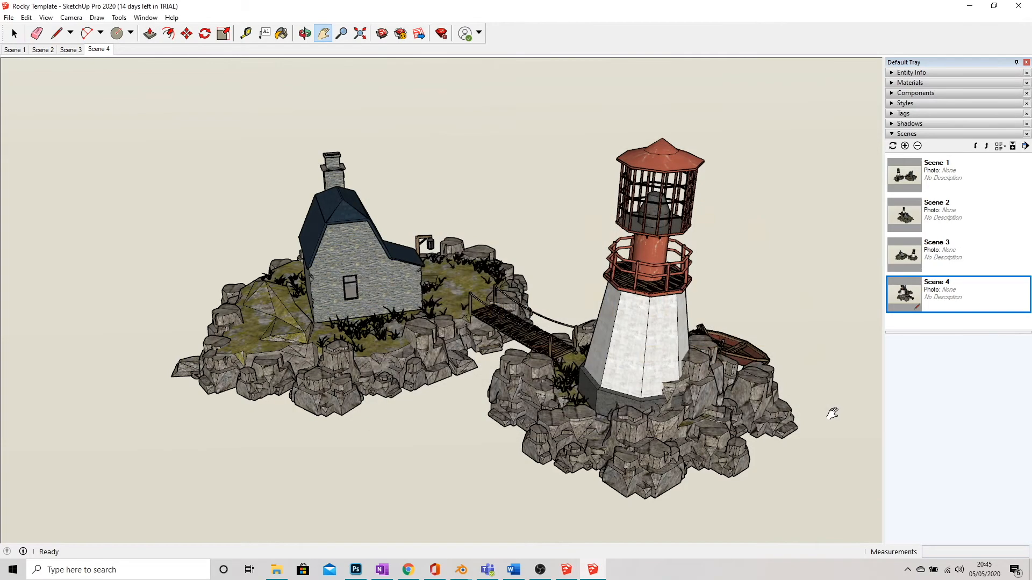